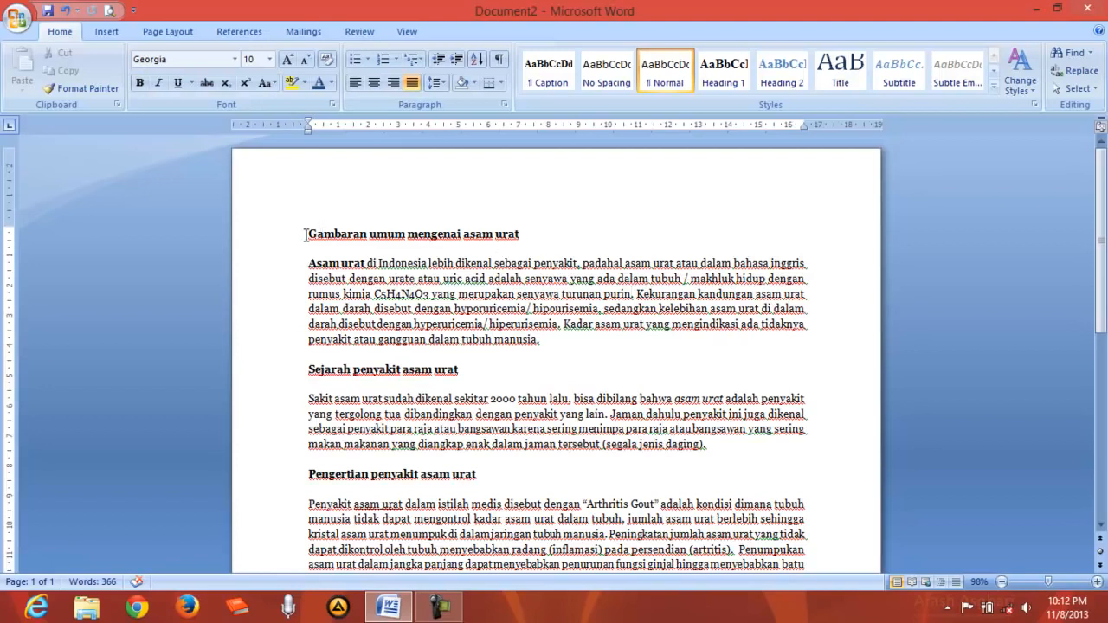
Leave the Word document and launch Mendeley Desktop from the desktop.
{"action": "left_click_drag", "start_coordinate": [308, 234], "coordinate": [929, 424]}
{"action": "left_click_drag", "start_coordinate": [1100, 424], "coordinate": [1098, 186]}
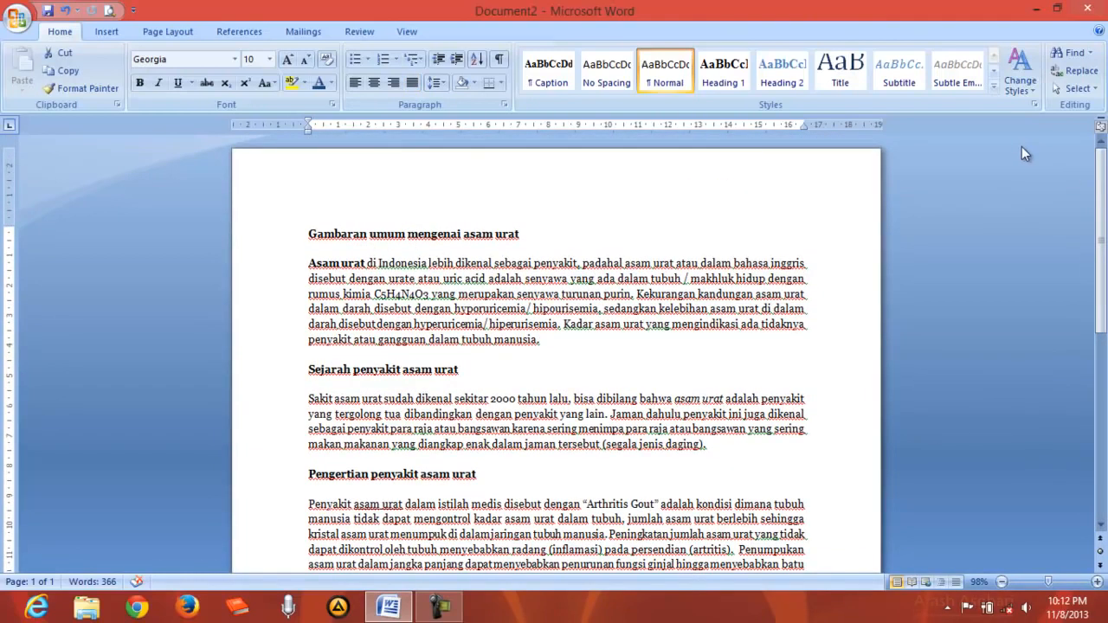
{"action": "left_click", "coordinate": [1033, 10]}
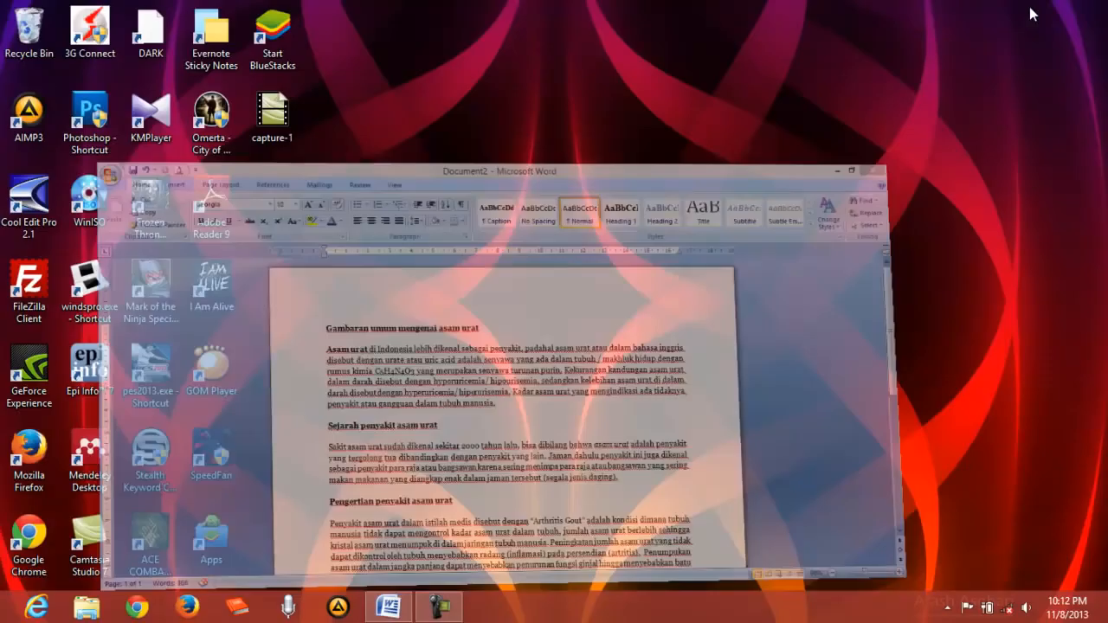
{"action": "double_click", "coordinate": [97, 461]}
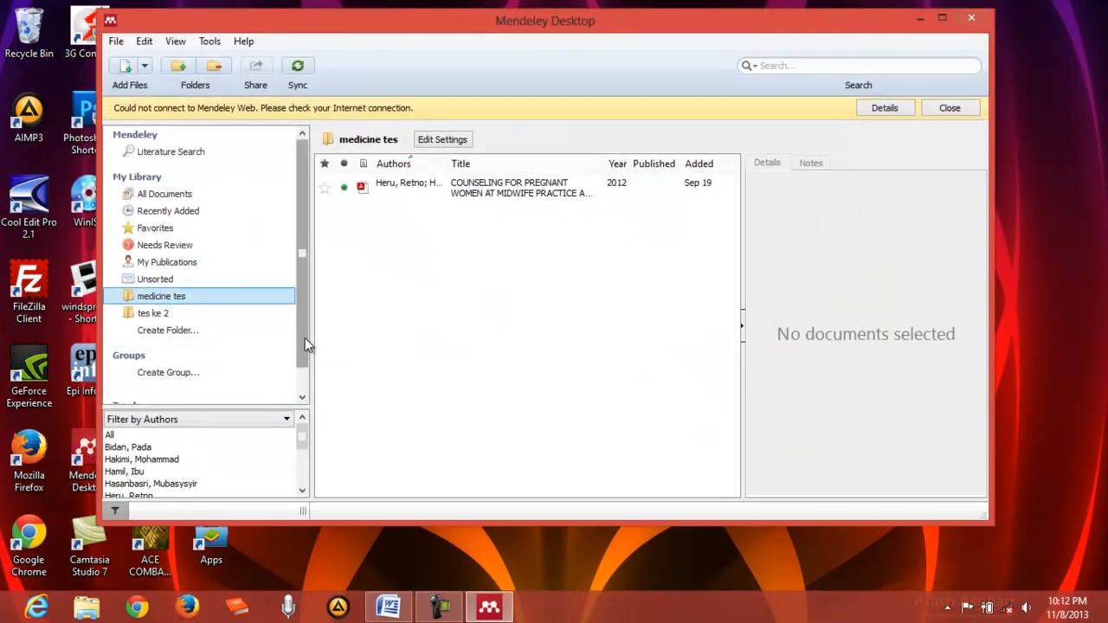
{"action": "scroll", "coordinate": [304, 345], "scroll_direction": "down", "scroll_amount": 1}
{"action": "scroll", "coordinate": [308, 325], "scroll_direction": "up", "scroll_amount": 1}
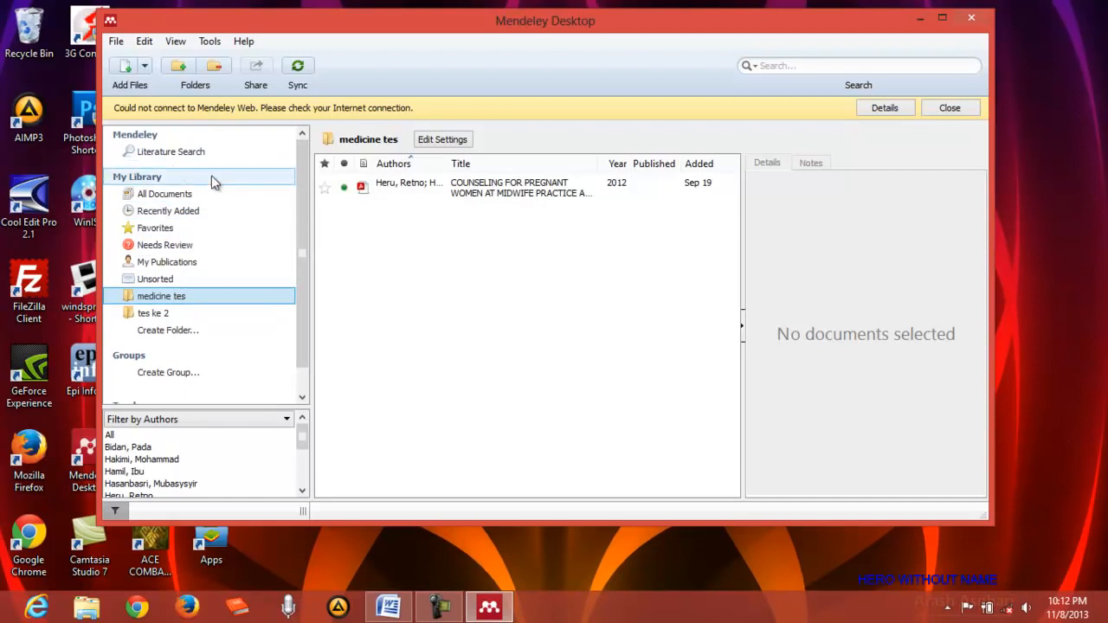
{"action": "scroll", "coordinate": [308, 210], "scroll_direction": "down", "scroll_amount": 1}
{"action": "scroll", "coordinate": [309, 211], "scroll_direction": "up", "scroll_amount": 1}
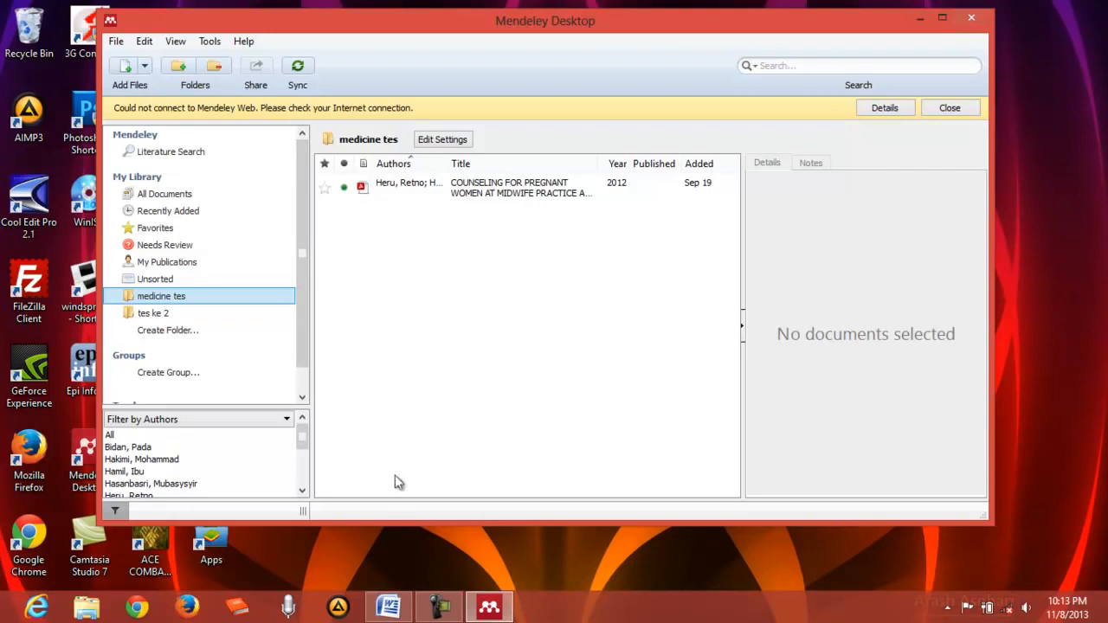
Switch to Word and examine the Mendeley Cite-O-Matic citation and bibliography commands, returning to Mendeley Desktop.
{"action": "left_click", "coordinate": [393, 603]}
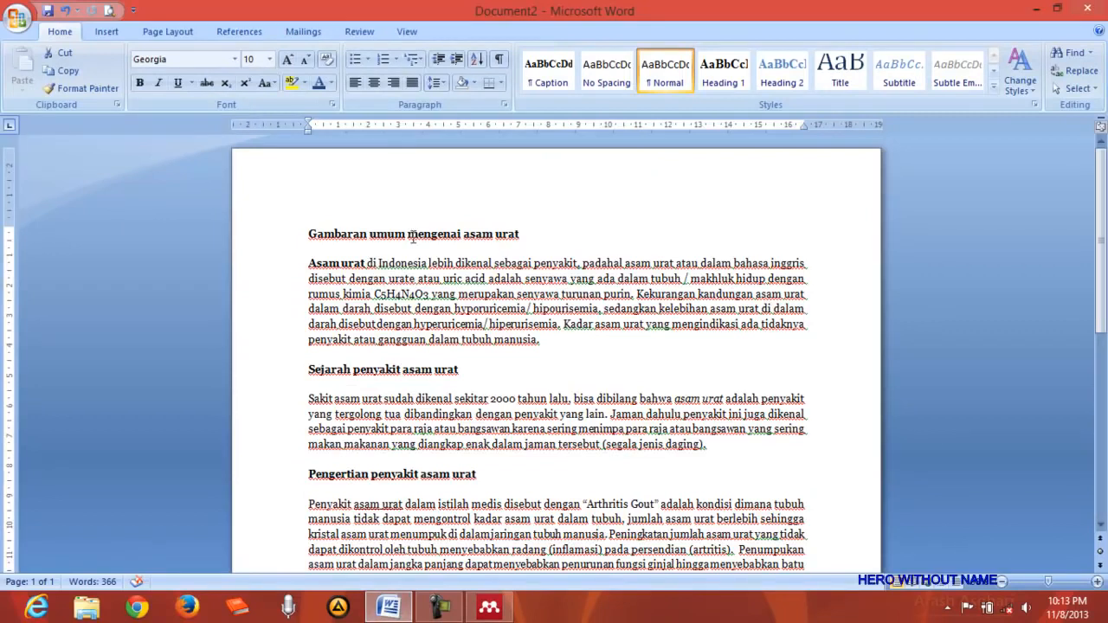
{"action": "left_click", "coordinate": [249, 35]}
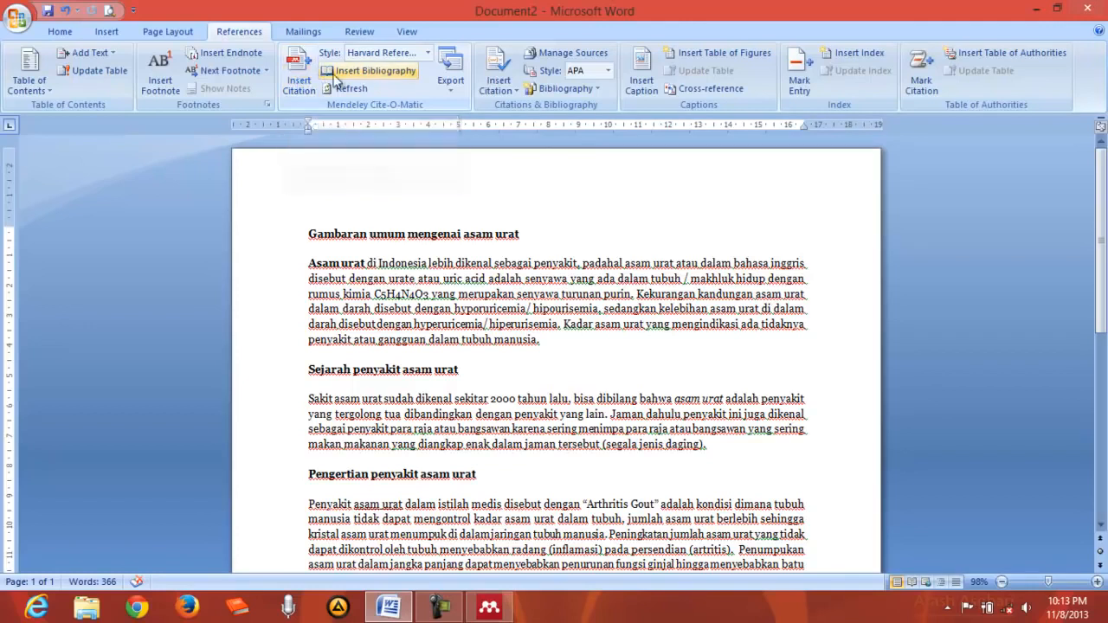
{"action": "left_click", "coordinate": [1035, 9]}
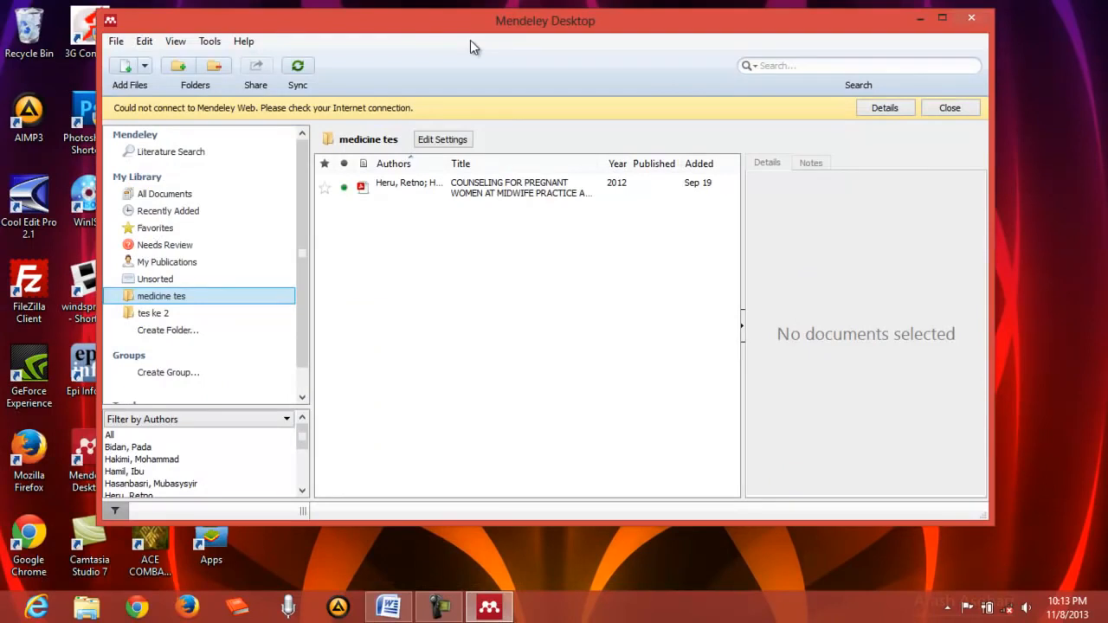
Check the MS Word plugin option in Mendeley Desktop, glance at the Word document and return to Mendeley.
{"action": "left_click", "coordinate": [211, 41]}
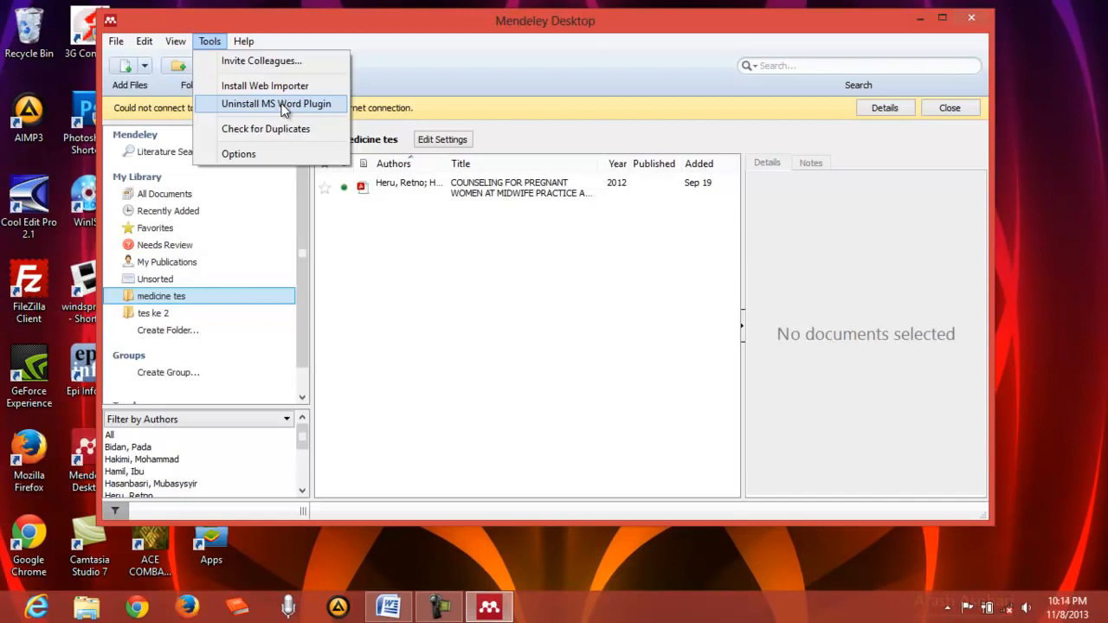
{"action": "left_click", "coordinate": [389, 607]}
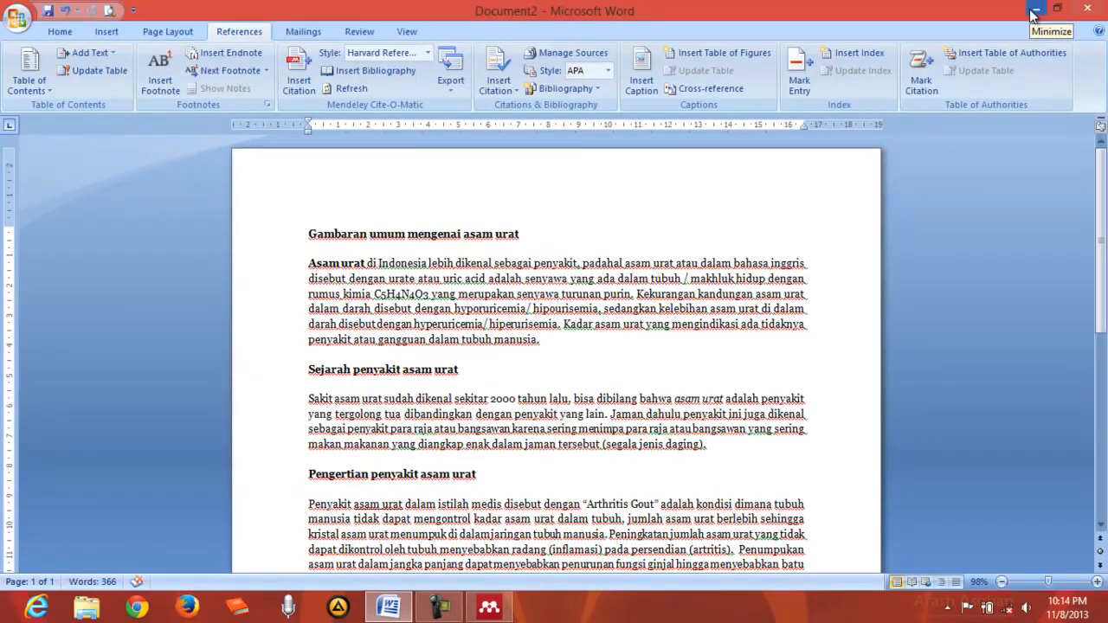
{"action": "left_click", "coordinate": [1033, 14]}
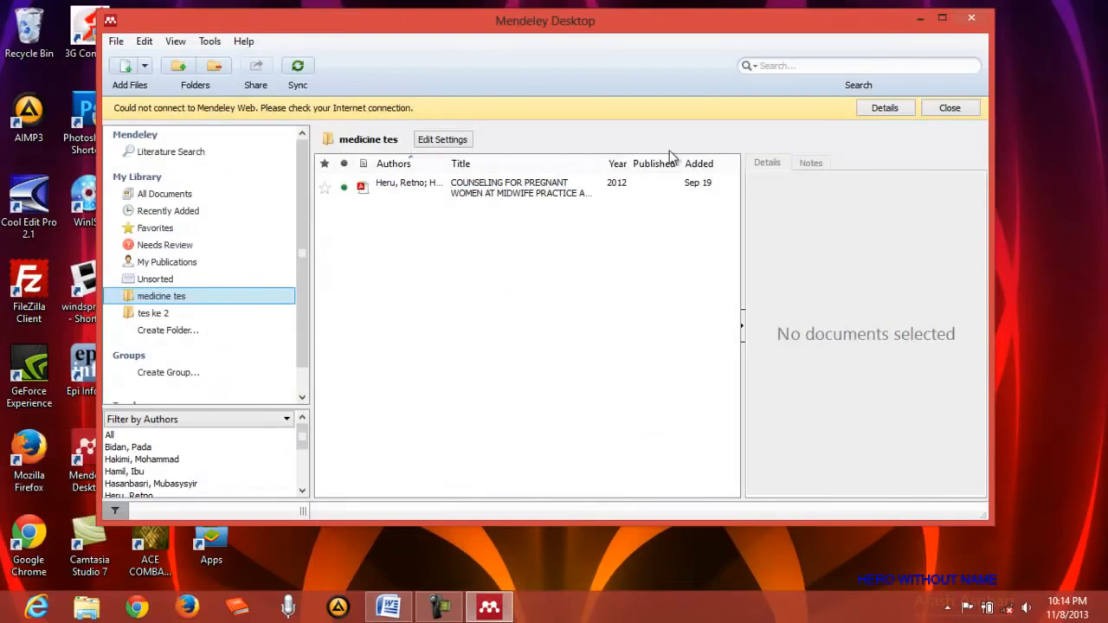
Look through the All Documents library and the Literature Search page, ending on All Documents.
{"action": "left_click", "coordinate": [178, 195]}
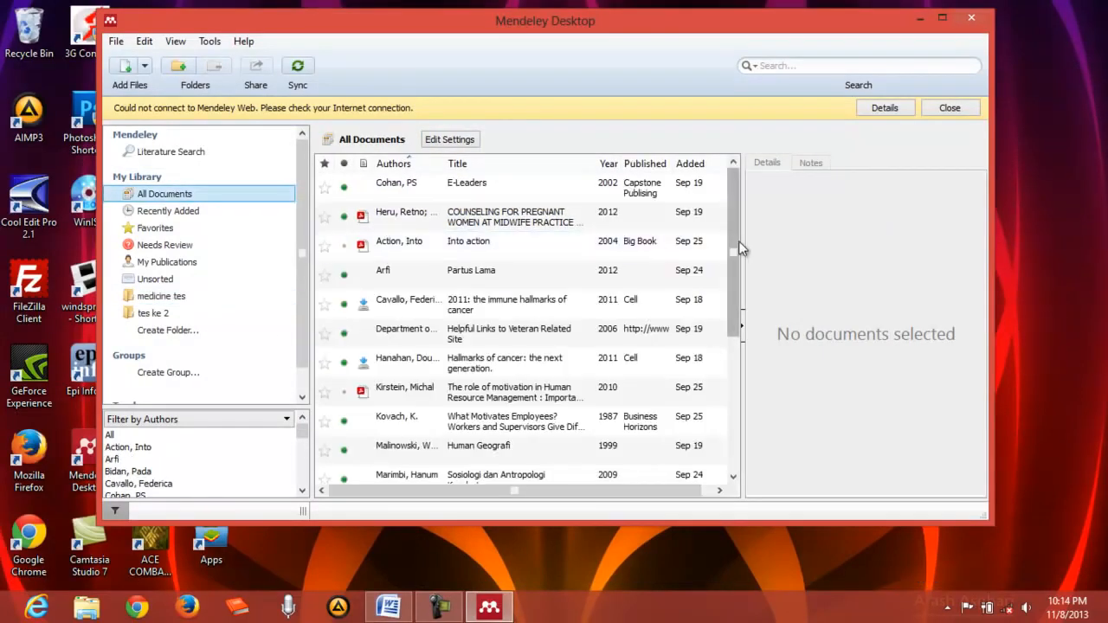
{"action": "mouse_move", "coordinate": [738, 248]}
{"action": "left_mouse_down"}
{"action": "mouse_move", "coordinate": [739, 382]}
{"action": "mouse_move", "coordinate": [734, 240]}
{"action": "left_mouse_up"}
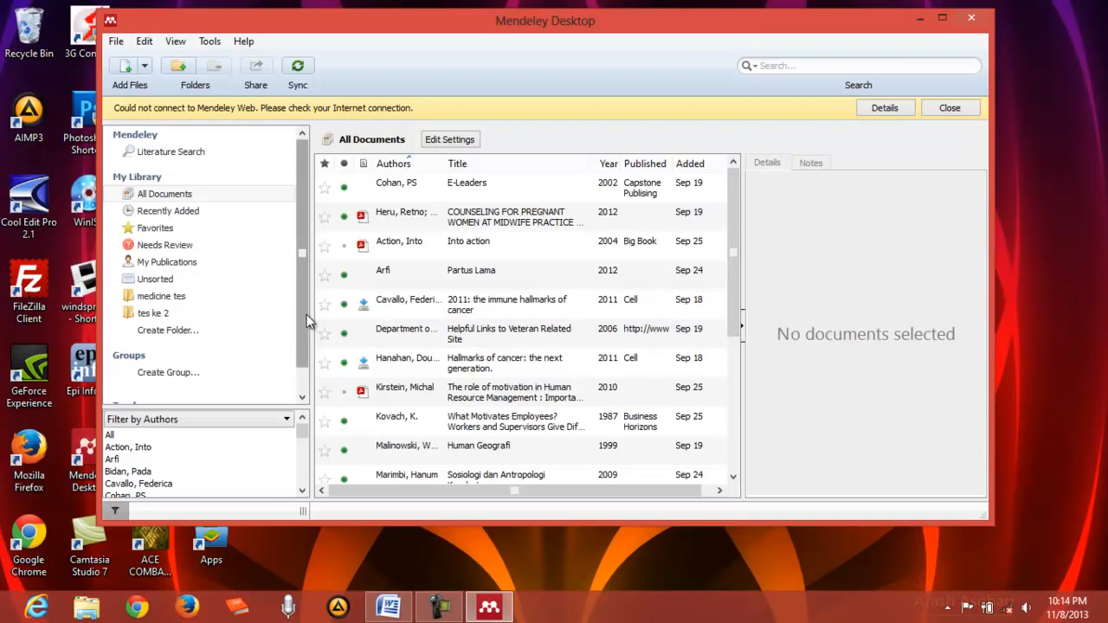
{"action": "left_click", "coordinate": [195, 154]}
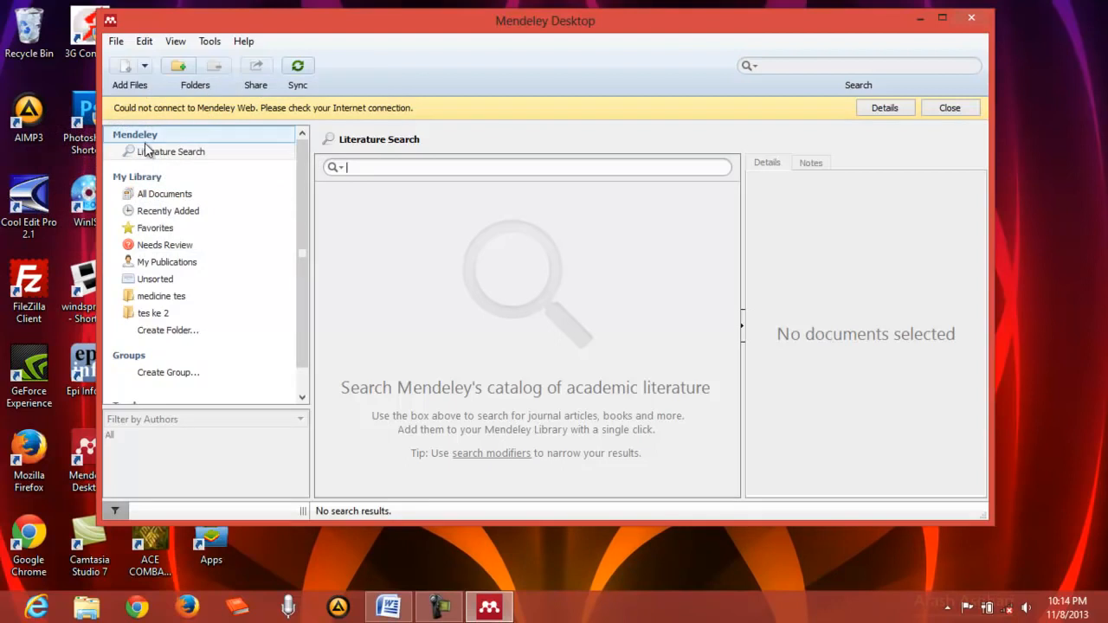
{"action": "left_click", "coordinate": [149, 194]}
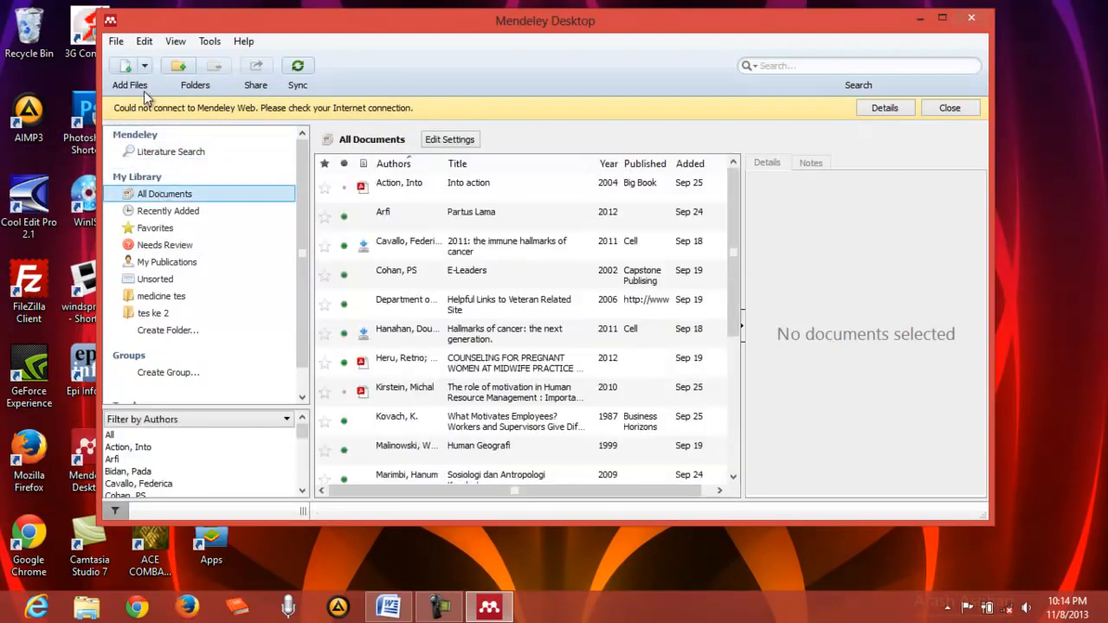
Start a manual document entry and set its type to Newspaper Article.
{"action": "left_click", "coordinate": [146, 67]}
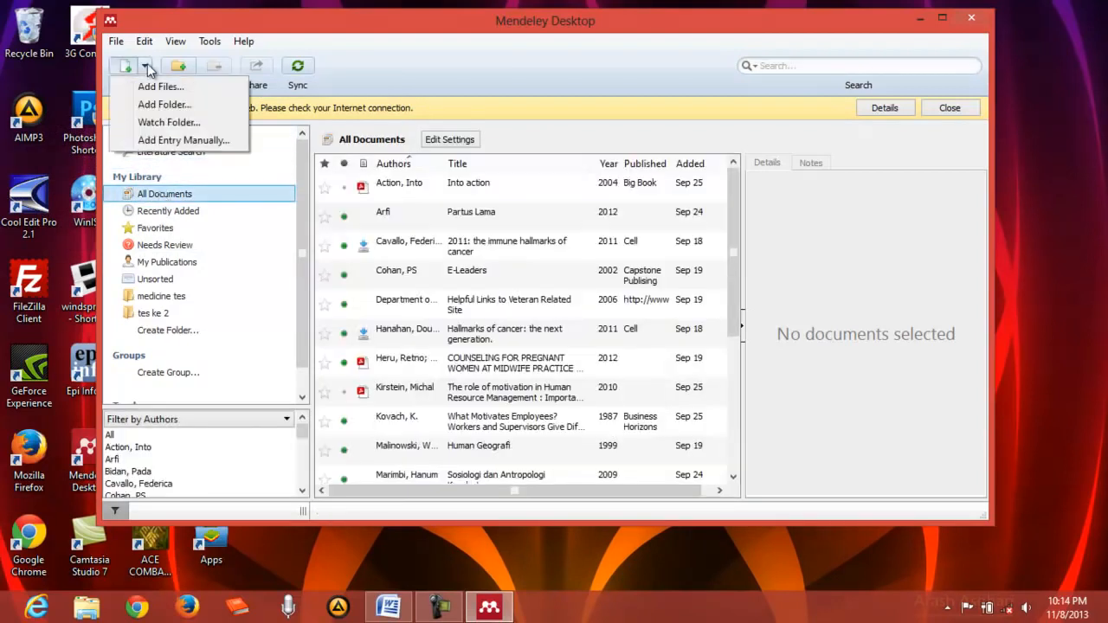
{"action": "left_click", "coordinate": [153, 140]}
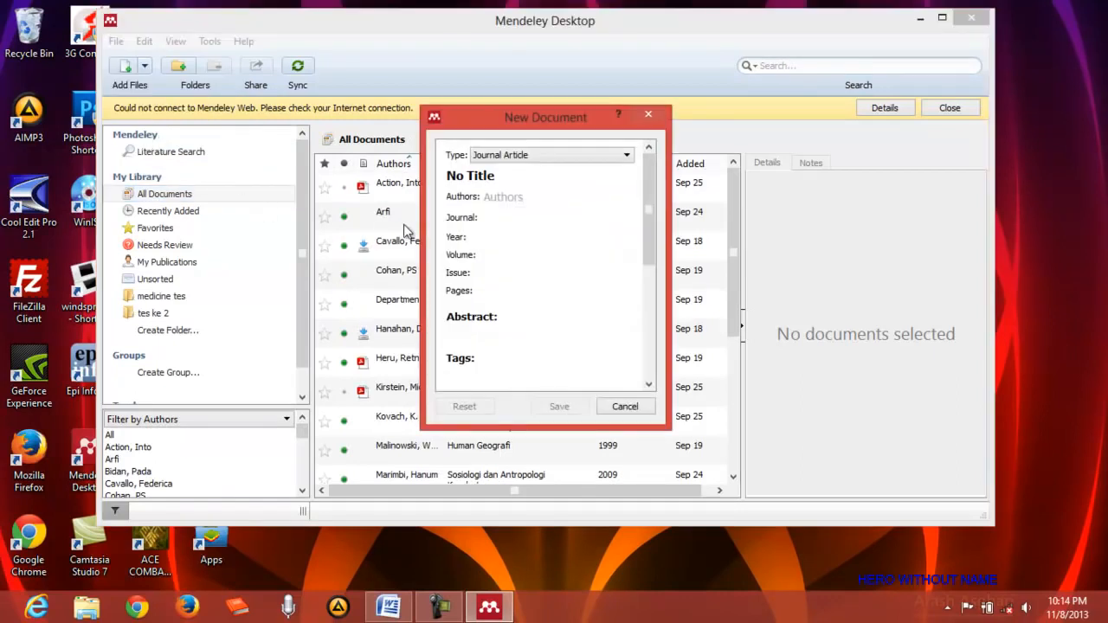
{"action": "left_click", "coordinate": [550, 155]}
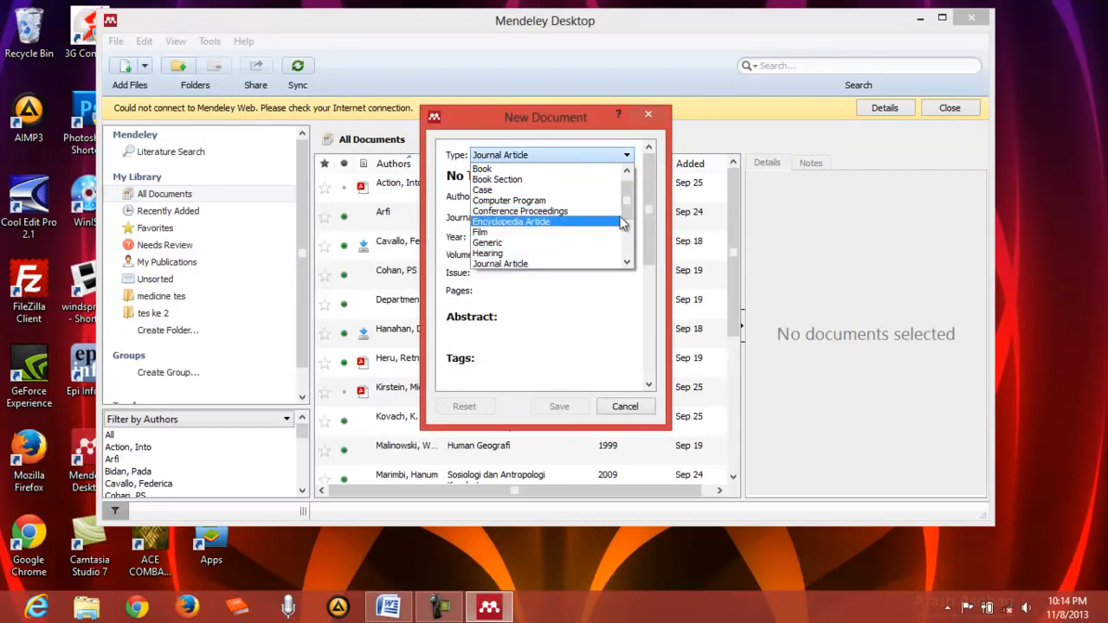
{"action": "left_click_drag", "start_coordinate": [629, 206], "coordinate": [627, 223]}
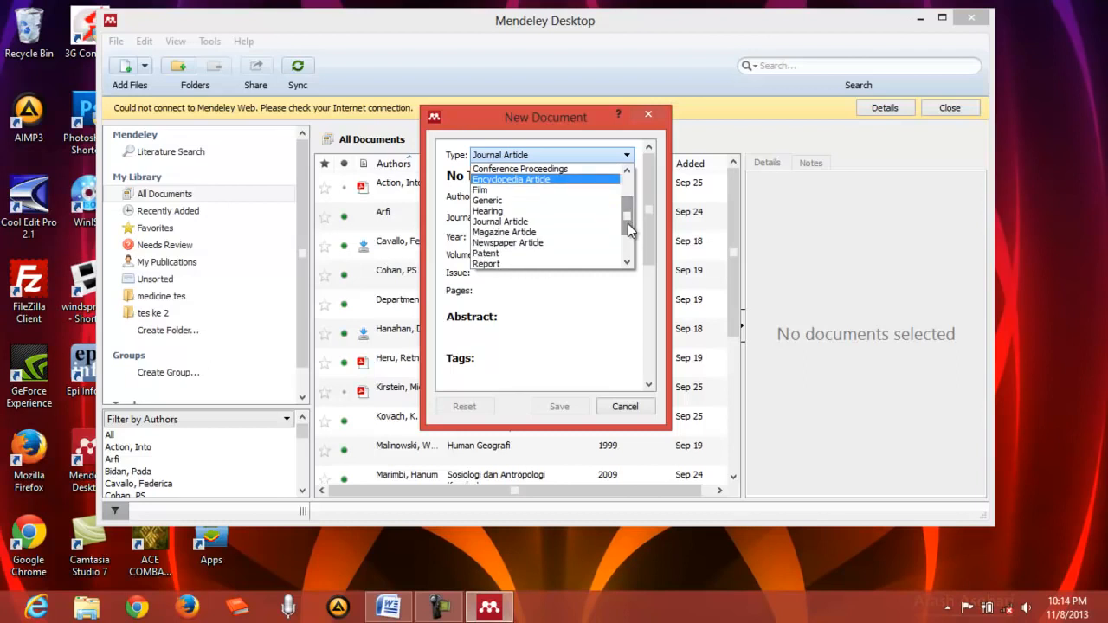
{"action": "left_click", "coordinate": [559, 253]}
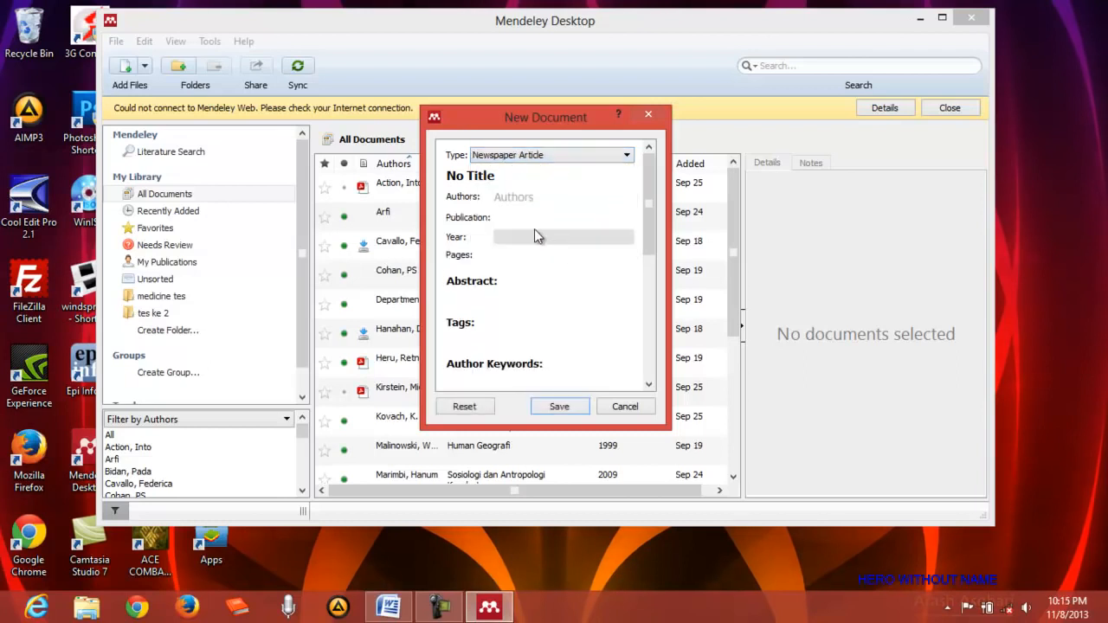
{"action": "left_click", "coordinate": [541, 199]}
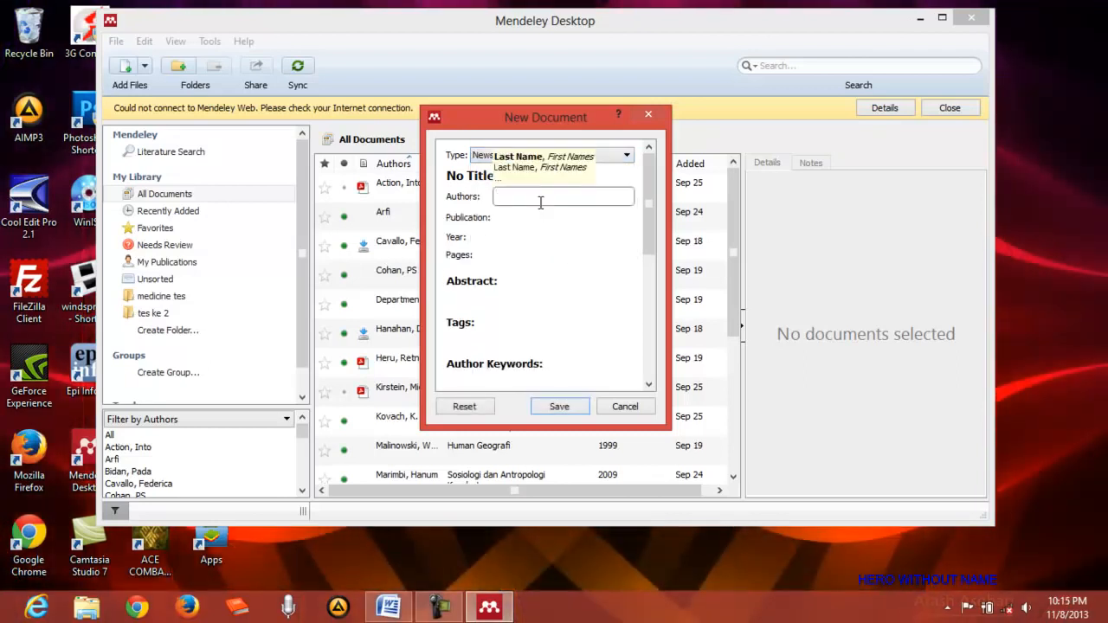
{"action": "type", "text": "budi"}
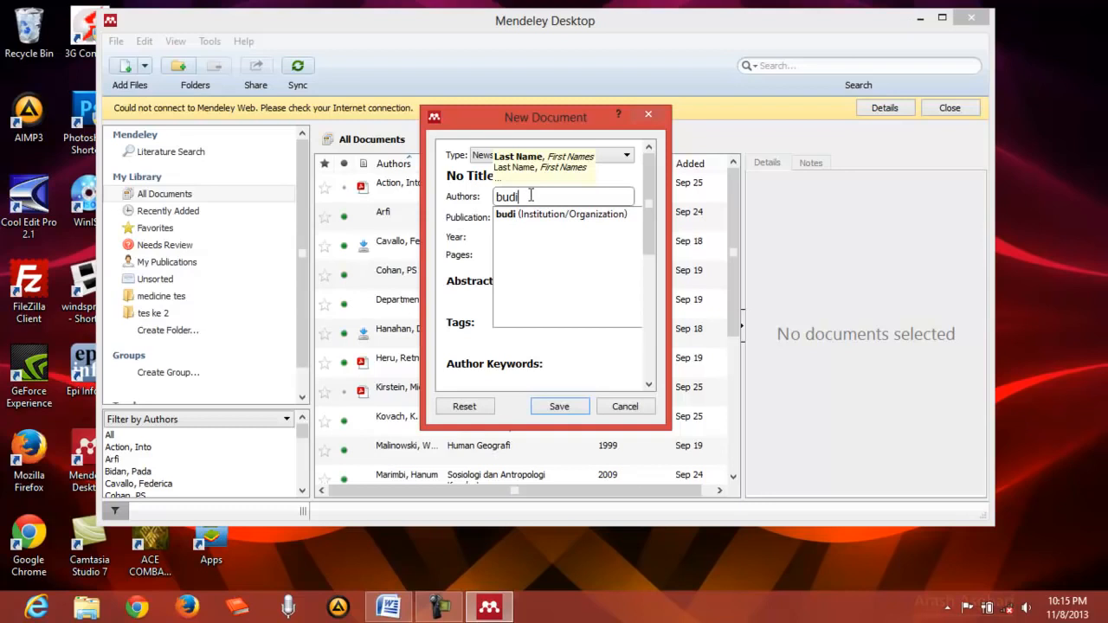
{"action": "key", "text": "BackSpace"}
{"action": "key", "text": "BackSpace"}
{"action": "key", "text": "BackSpace"}
{"action": "key", "text": "BackSpace"}
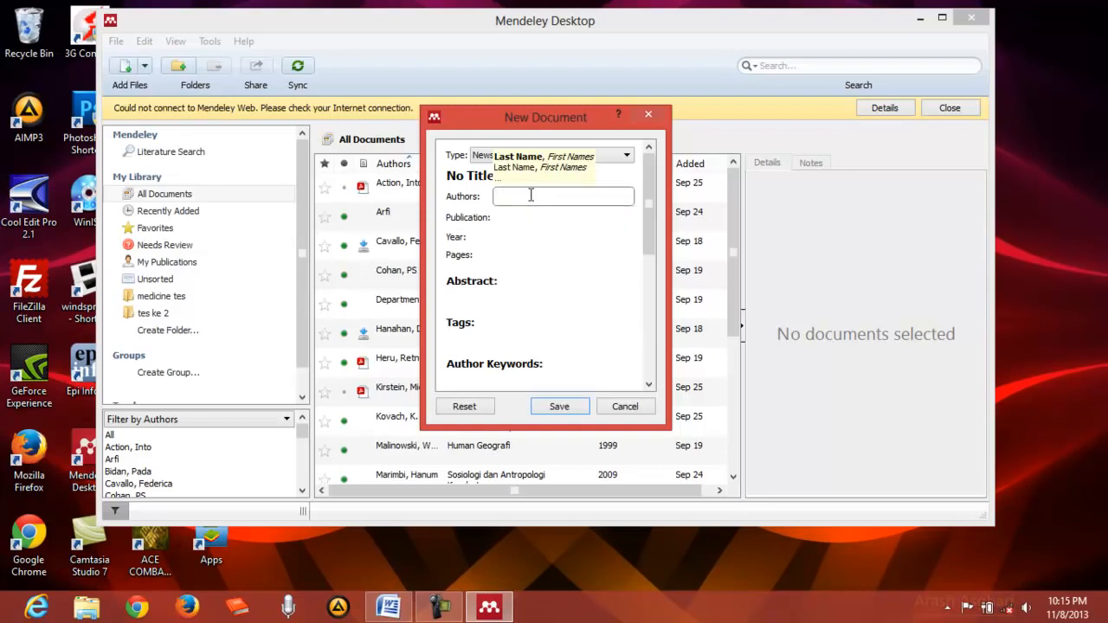
Try the institution Departemen Agama as the new entry's author and clear the author field again.
{"action": "type", "text": "Dep"}
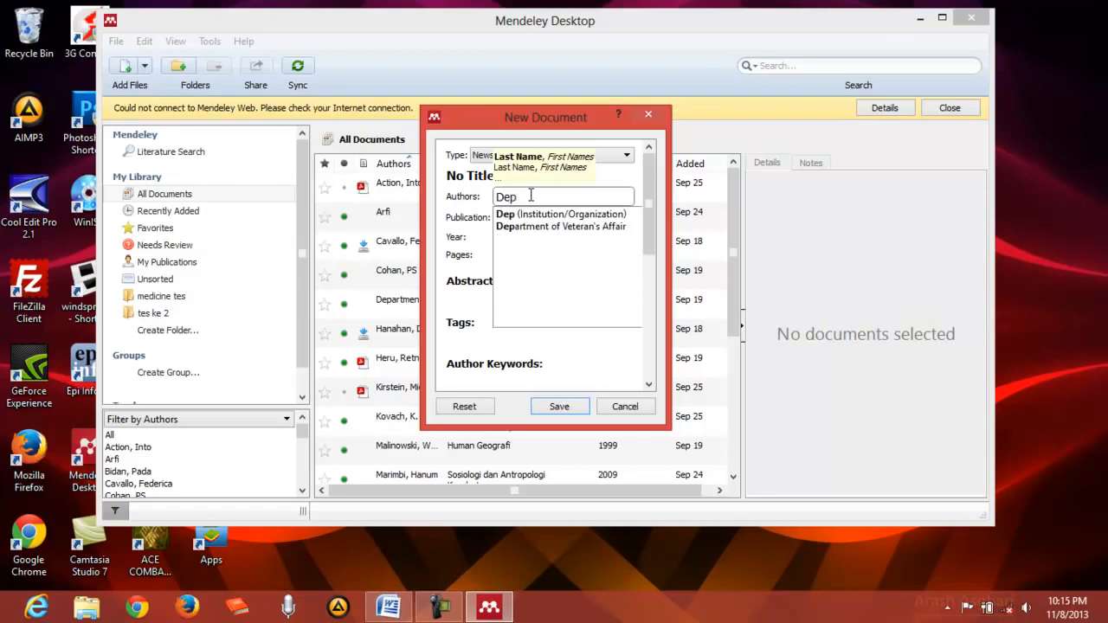
{"action": "type", "text": "arte"}
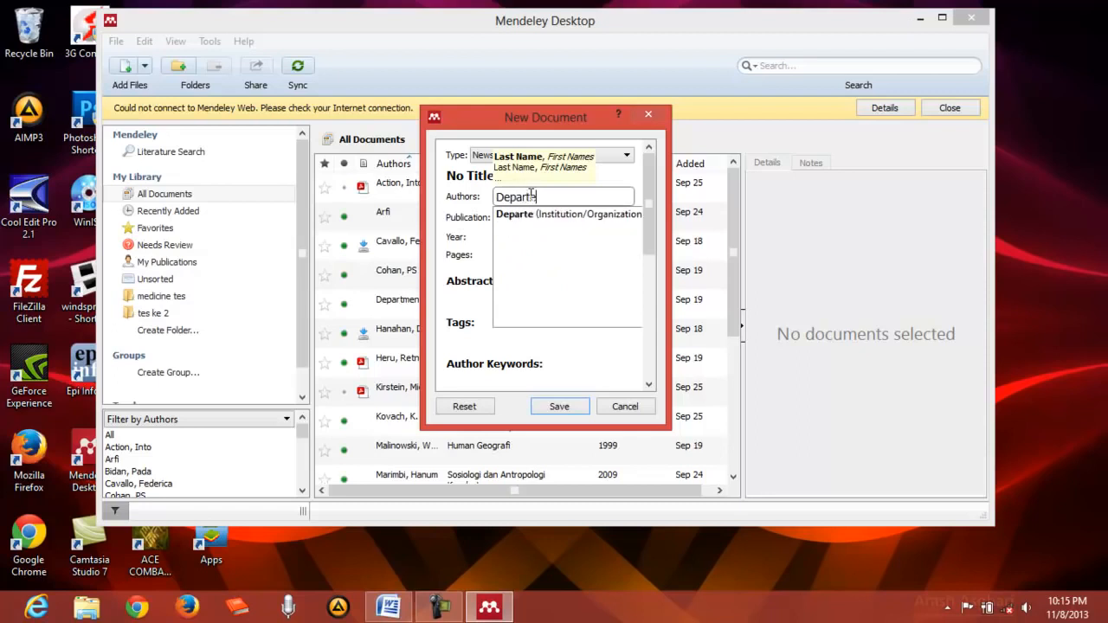
{"action": "type", "text": "men"}
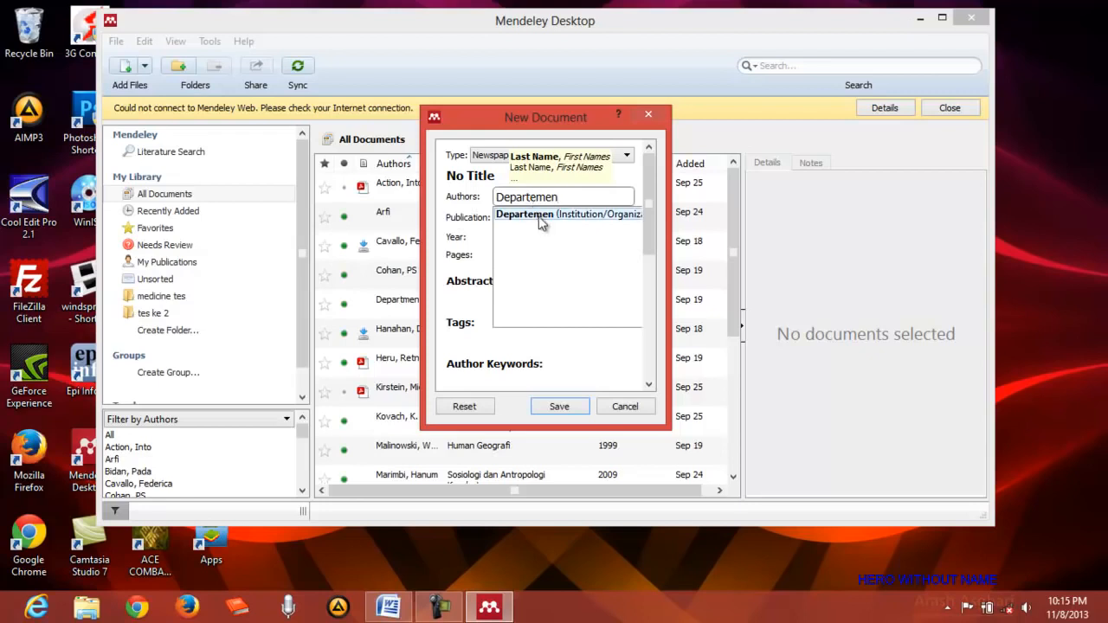
{"action": "type", "text": " A"}
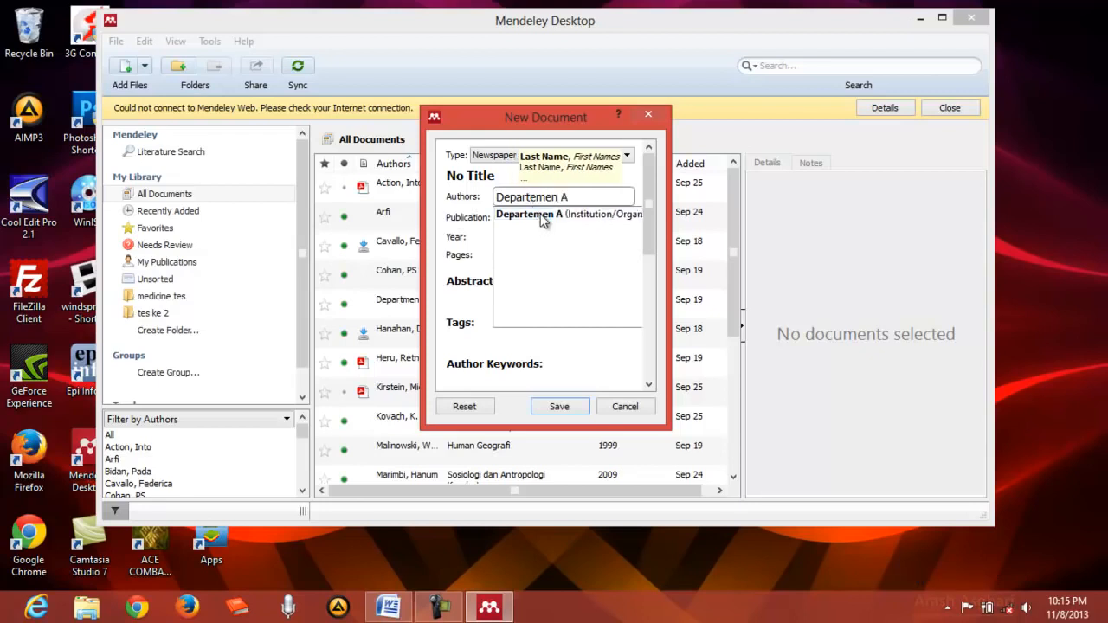
{"action": "type", "text": "gama"}
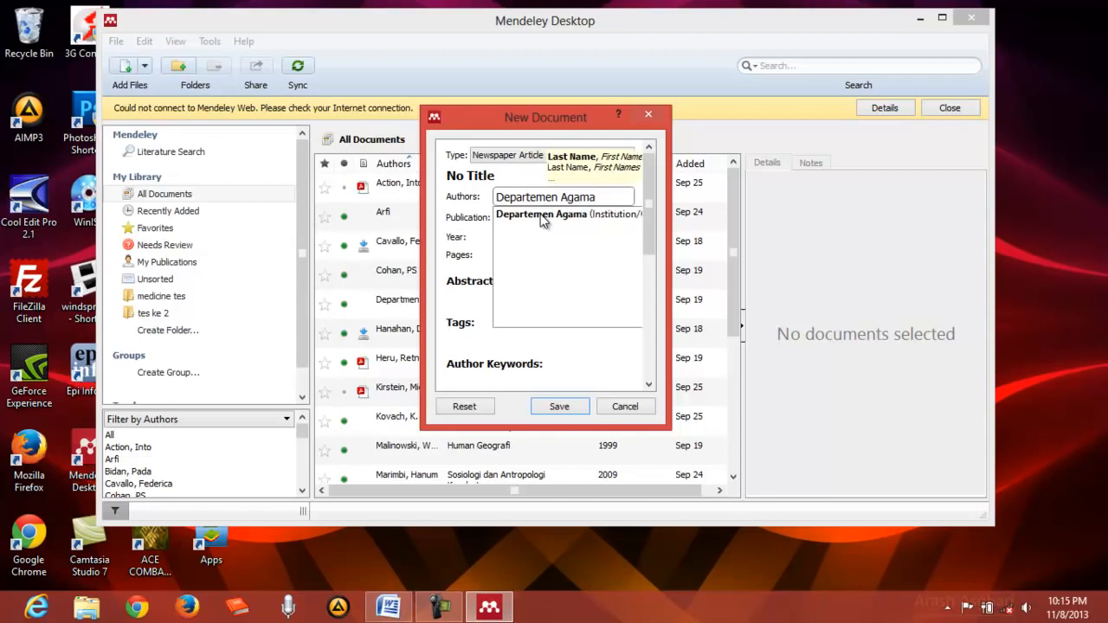
{"action": "left_click", "coordinate": [597, 217]}
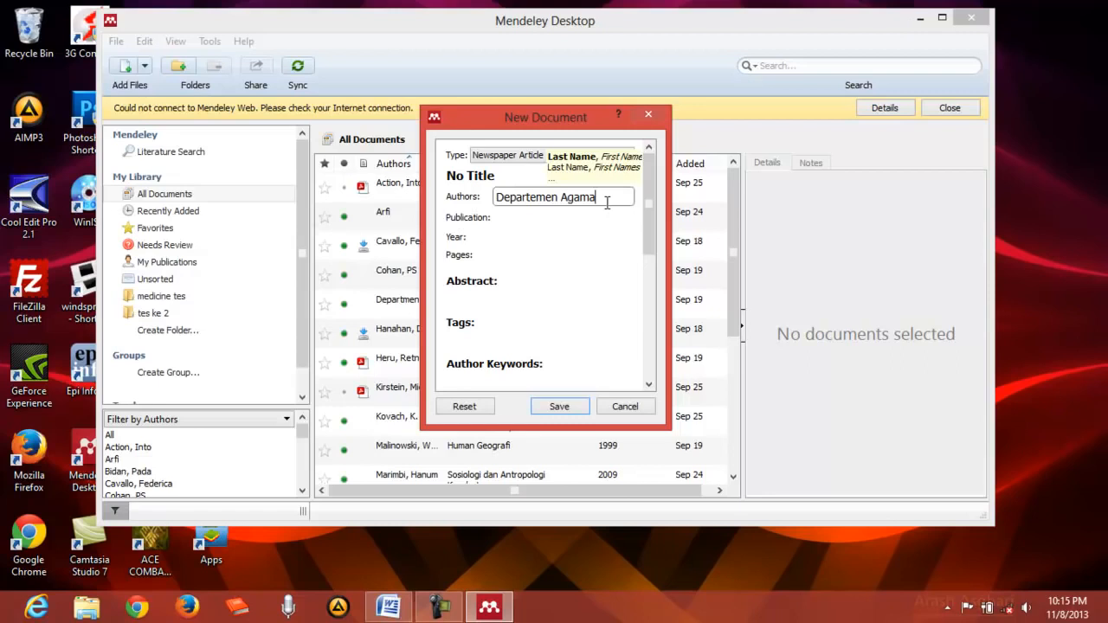
{"action": "key", "text": "BackSpace"}
{"action": "key", "text": "BackSpace"}
{"action": "key", "text": "BackSpace"}
{"action": "key", "text": "BackSpace"}
{"action": "key", "text": "BackSpace"}
{"action": "key", "text": "BackSpace"}
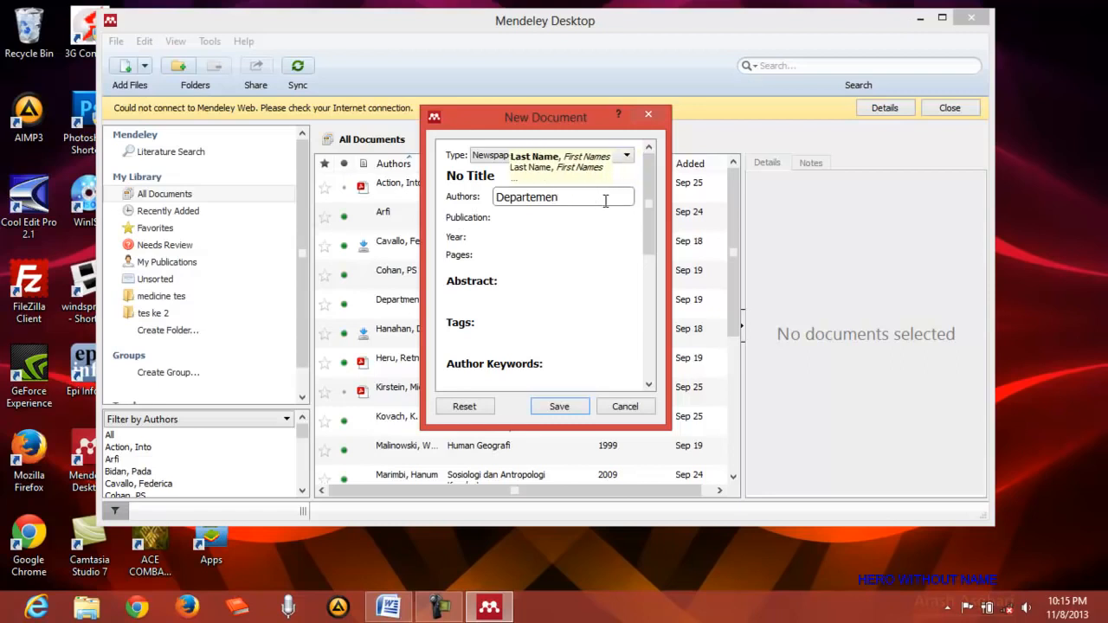
{"action": "key", "text": "BackSpace"}
{"action": "key", "text": "BackSpace"}
{"action": "key", "text": "BackSpace"}
{"action": "key", "text": "BackSpace"}
{"action": "key", "text": "BackSpace"}
{"action": "key", "text": "BackSpace"}
{"action": "key", "text": "BackSpace"}
{"action": "key", "text": "BackSpace"}
{"action": "key", "text": "BackSpace"}
{"action": "key", "text": "BackSpace"}
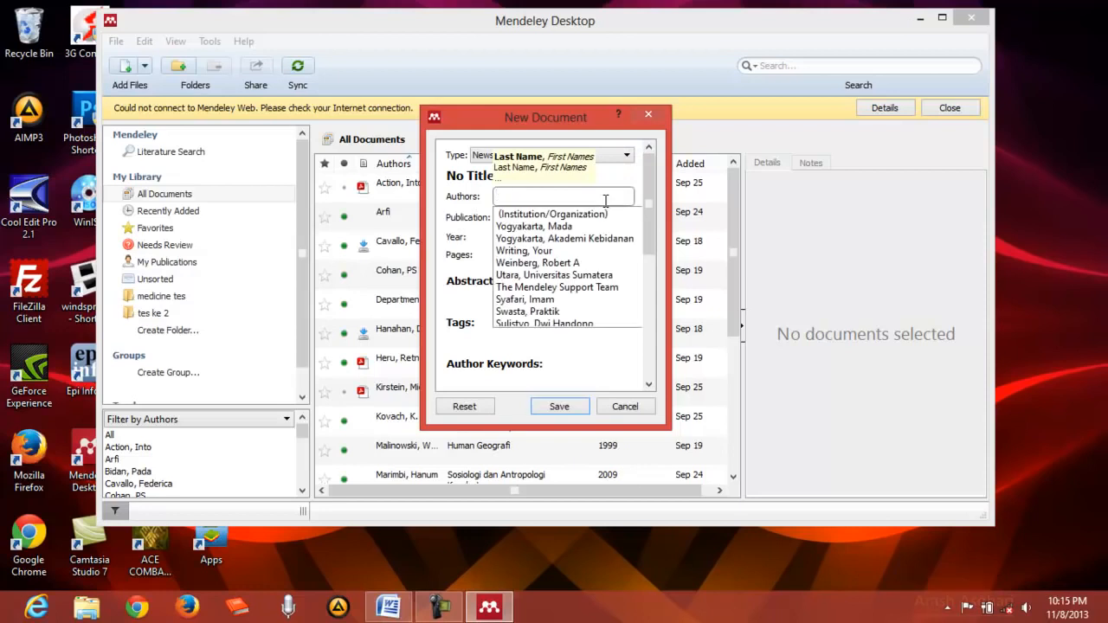
Enter the author's first and last name for the newspaper article entry.
{"action": "type", "text": "Bubi"}
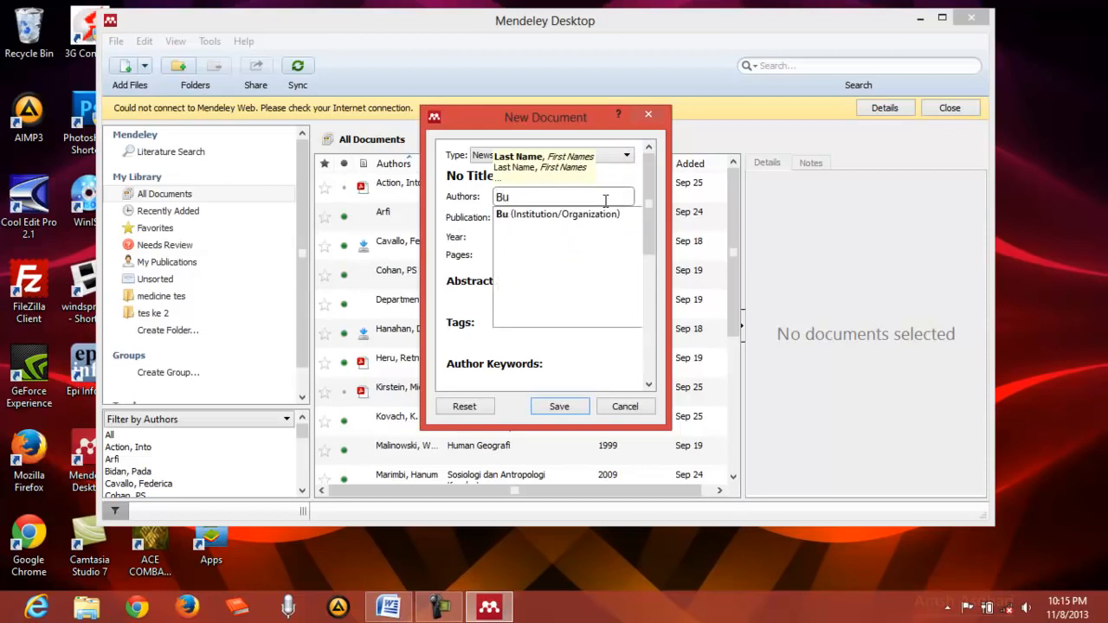
{"action": "key", "text": "BackSpace"}
{"action": "key", "text": "BackSpace"}
{"action": "type", "text": "di Kita"}
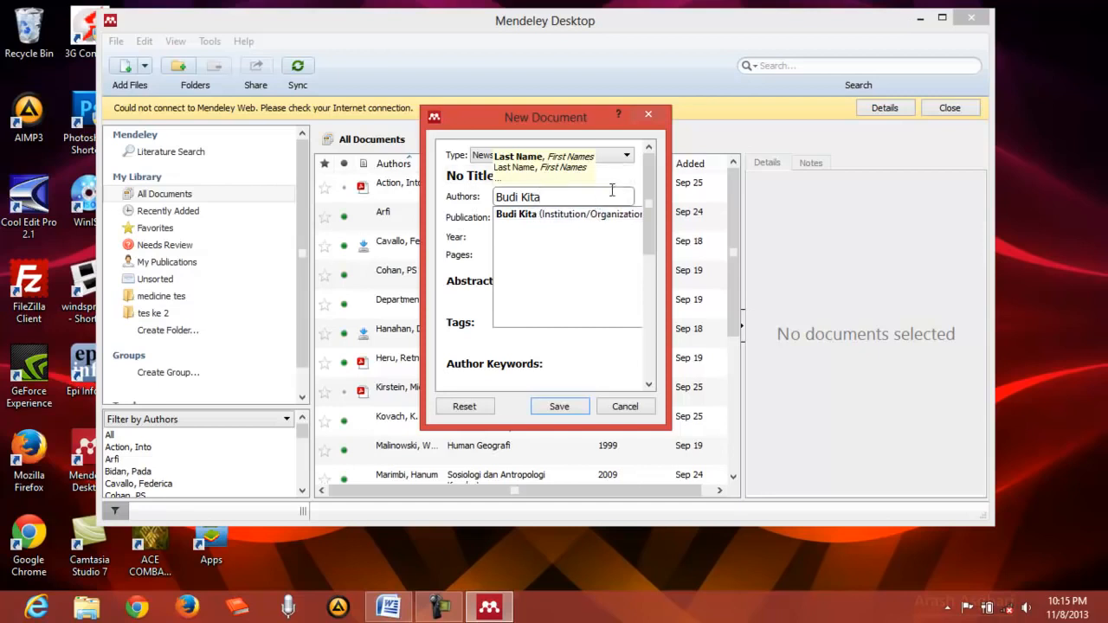
{"action": "left_click", "coordinate": [482, 201]}
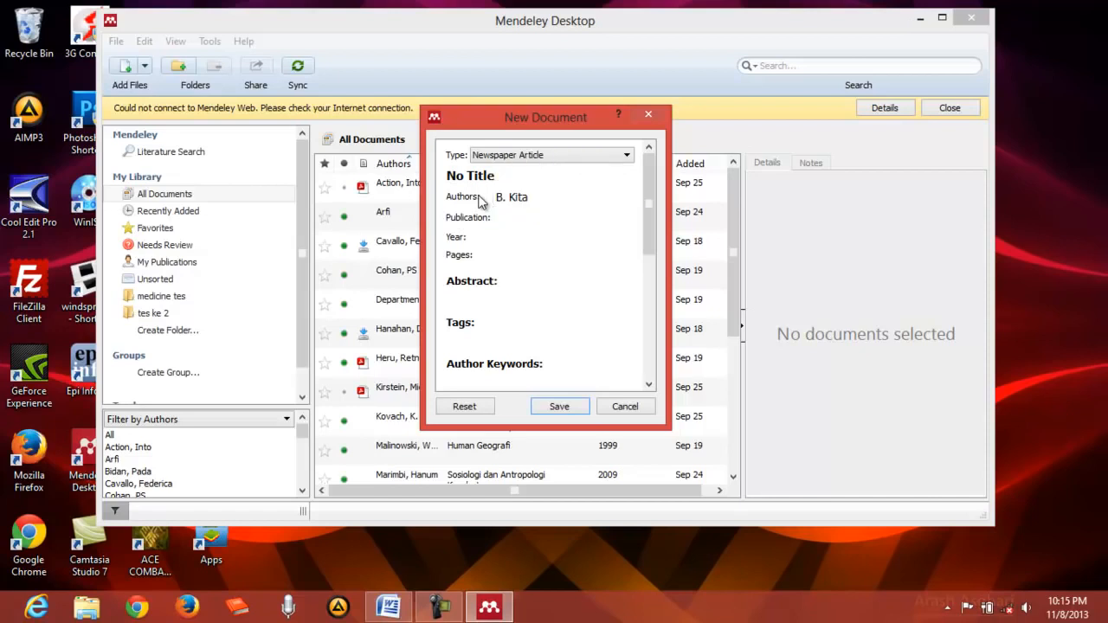
{"action": "left_click", "coordinate": [503, 200]}
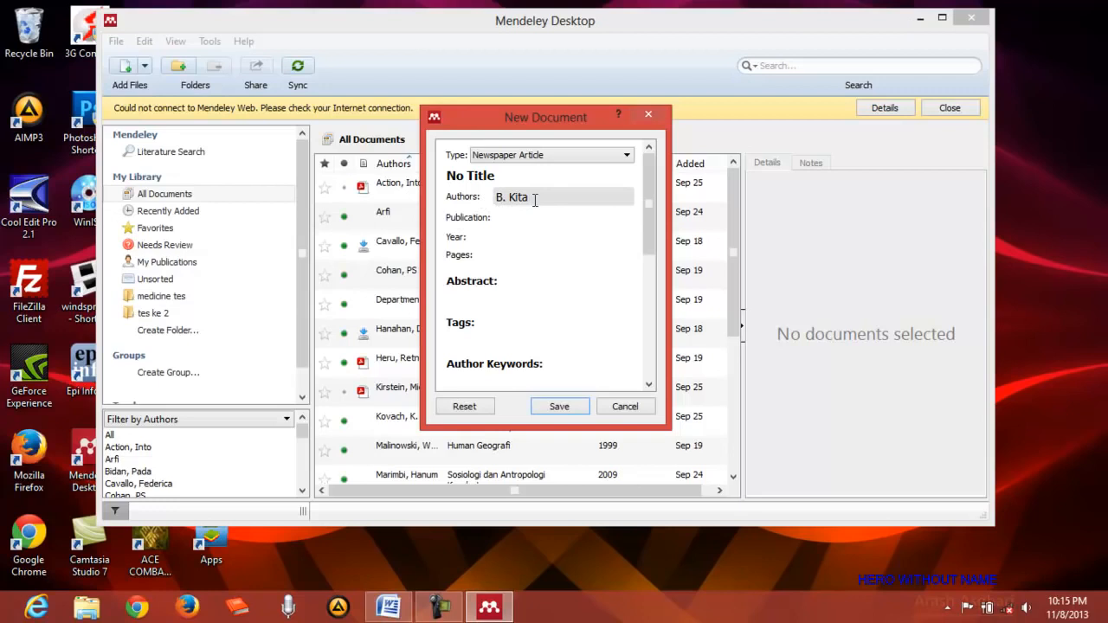
Go through the newspaper article entry's author, publication, year, pages and abstract fields and discard the entry without saving.
{"action": "left_click", "coordinate": [534, 198]}
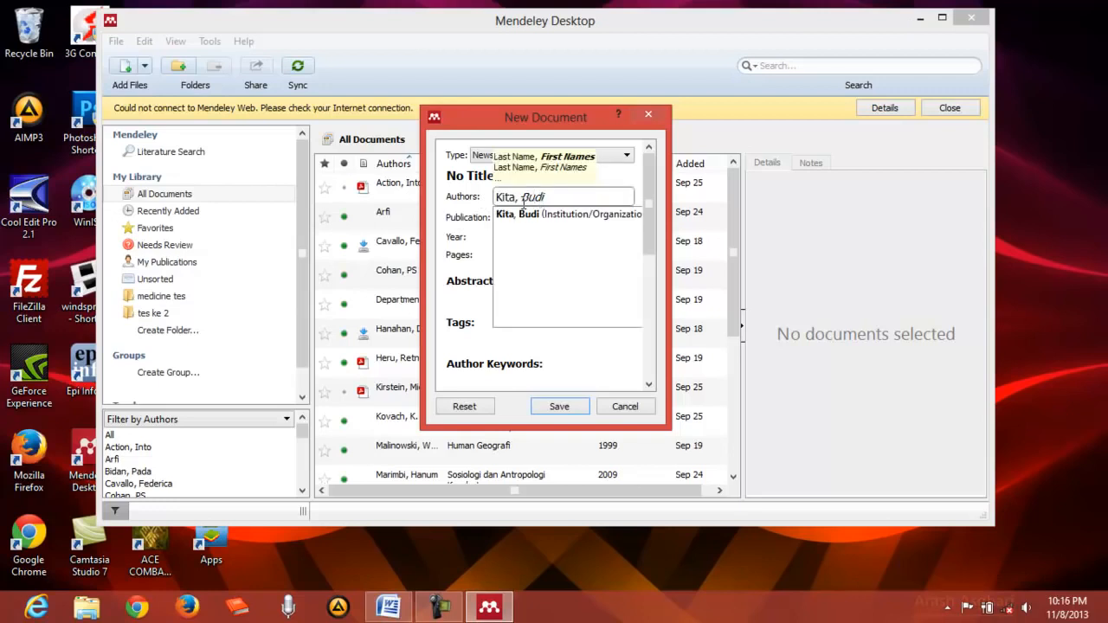
{"action": "left_click", "coordinate": [482, 202]}
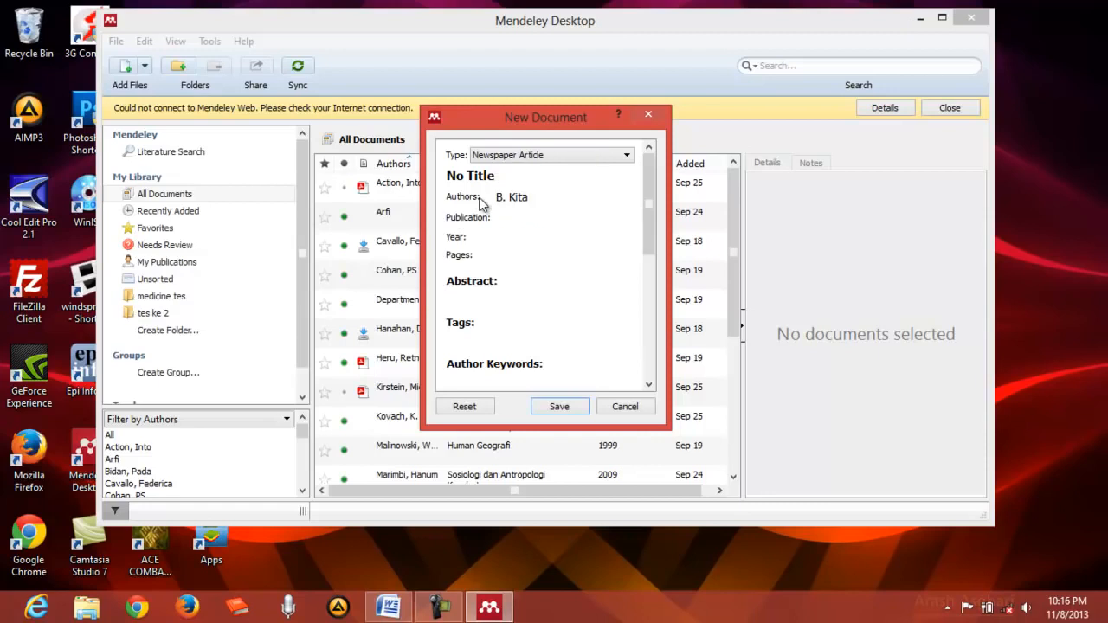
{"action": "left_click", "coordinate": [510, 217]}
{"action": "left_click", "coordinate": [510, 233]}
{"action": "left_click", "coordinate": [511, 255]}
{"action": "left_click", "coordinate": [516, 296]}
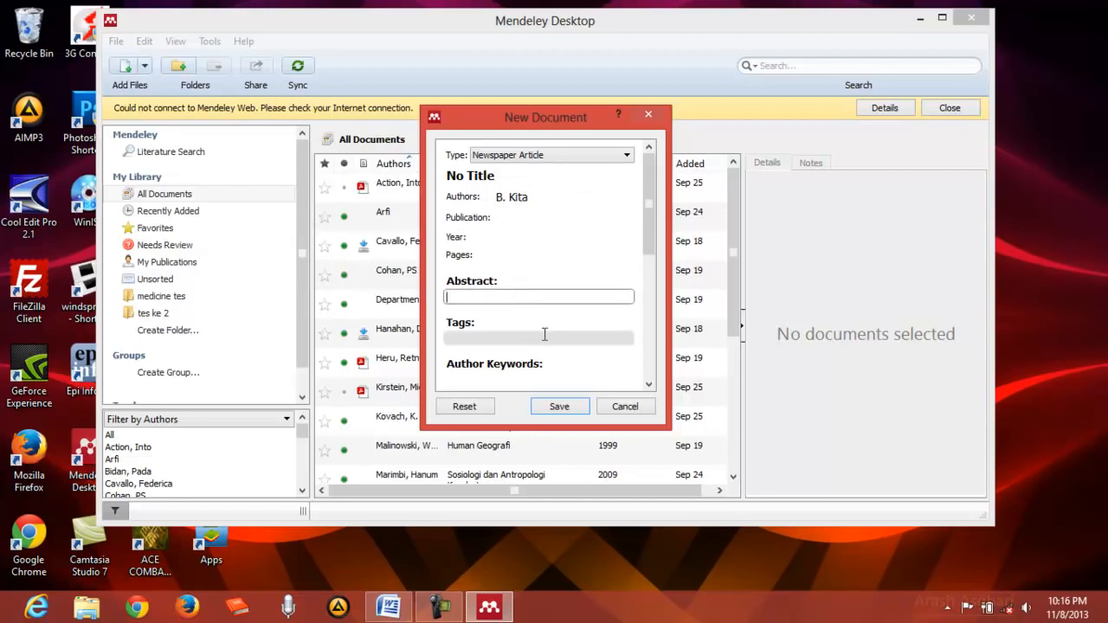
{"action": "left_click", "coordinate": [623, 406]}
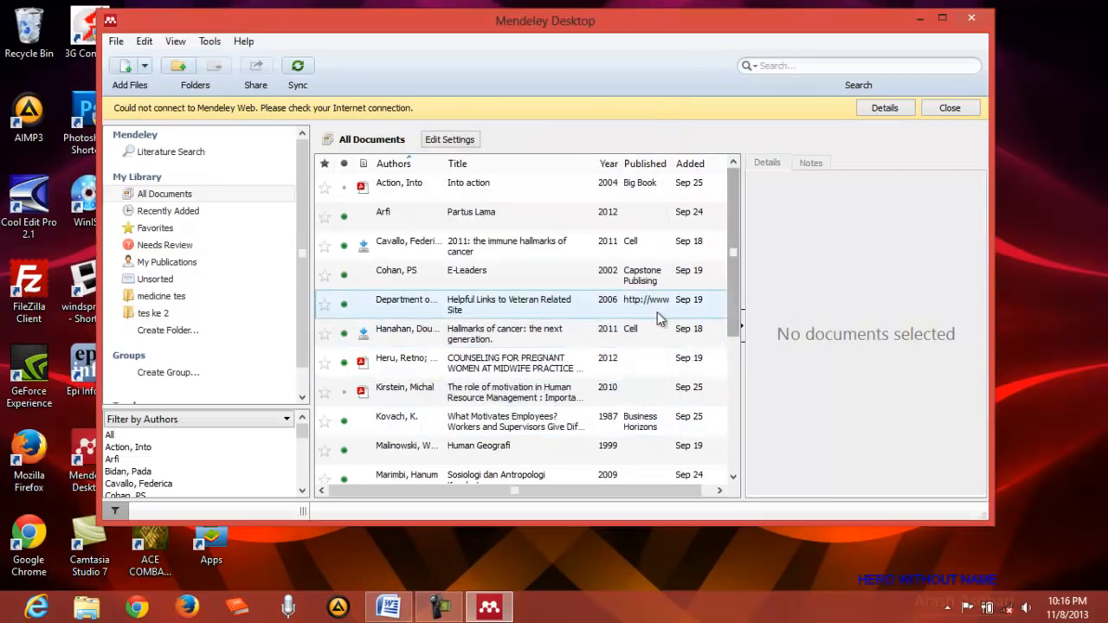
View the details of the web page entry "Helpful Links to Veteran Related Site" in the All Documents list.
{"action": "left_click", "coordinate": [656, 304]}
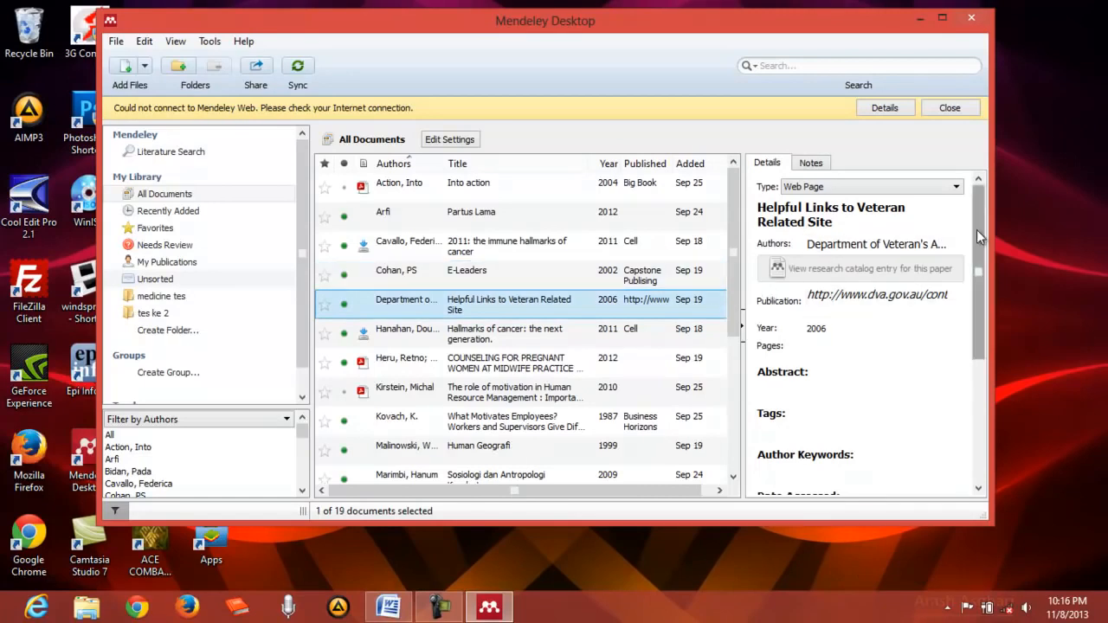
{"action": "mouse_move", "coordinate": [978, 230]}
{"action": "left_mouse_down"}
{"action": "mouse_move", "coordinate": [990, 357]}
{"action": "mouse_move", "coordinate": [972, 227]}
{"action": "left_mouse_up"}
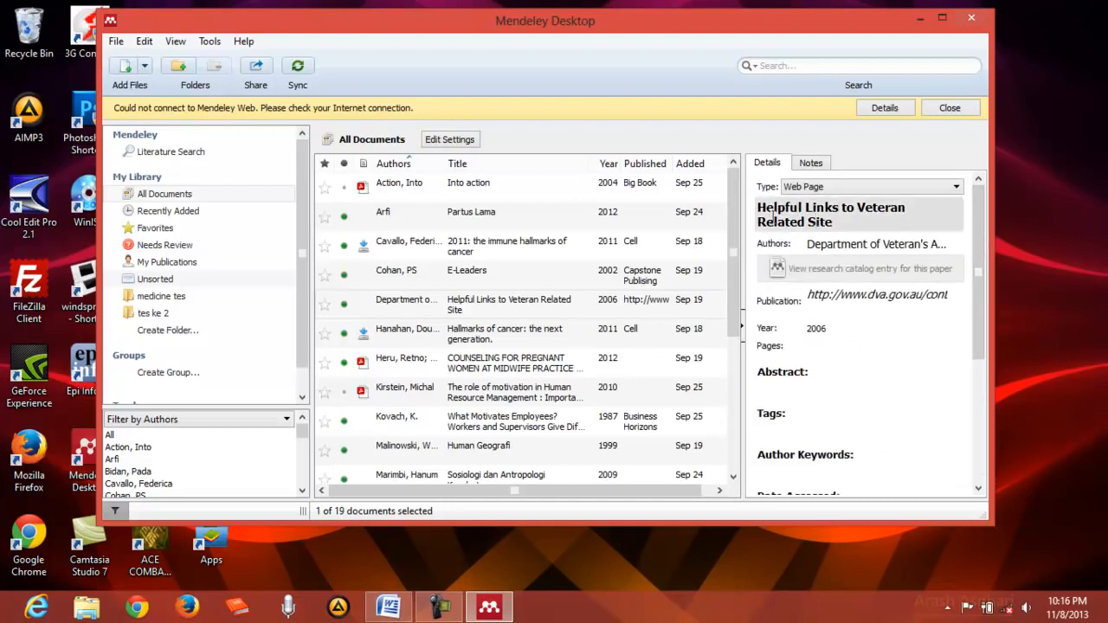
{"action": "mouse_move", "coordinate": [733, 219]}
{"action": "left_mouse_down"}
{"action": "mouse_move", "coordinate": [734, 246]}
{"action": "mouse_move", "coordinate": [731, 210]}
{"action": "left_mouse_up"}
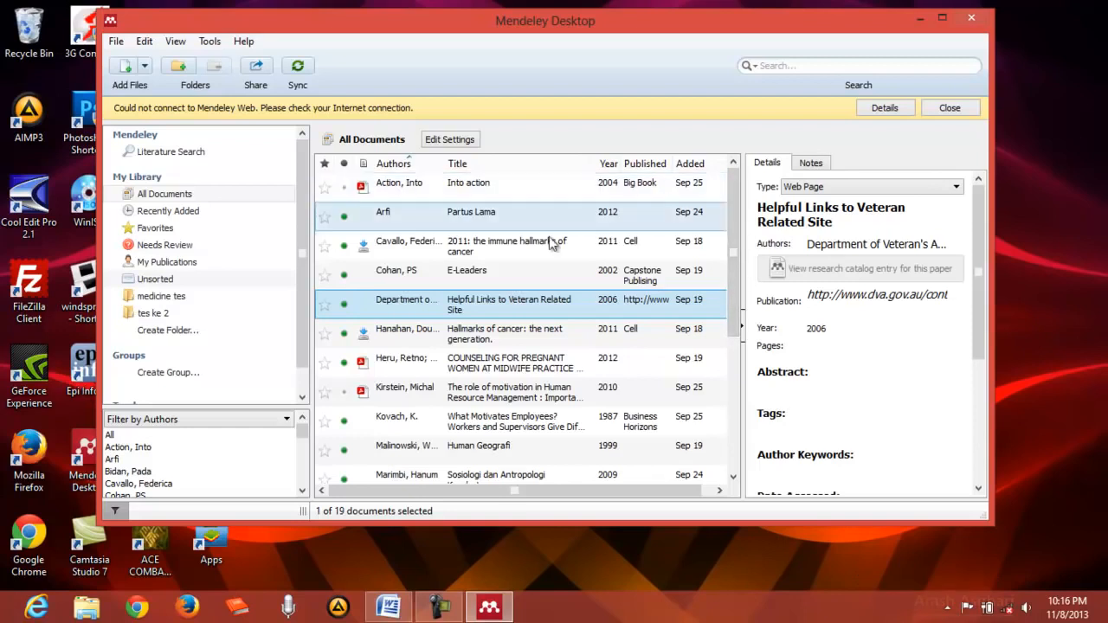
{"action": "mouse_move", "coordinate": [730, 247]}
{"action": "left_mouse_down"}
{"action": "mouse_move", "coordinate": [737, 347]}
{"action": "mouse_move", "coordinate": [732, 231]}
{"action": "left_mouse_up"}
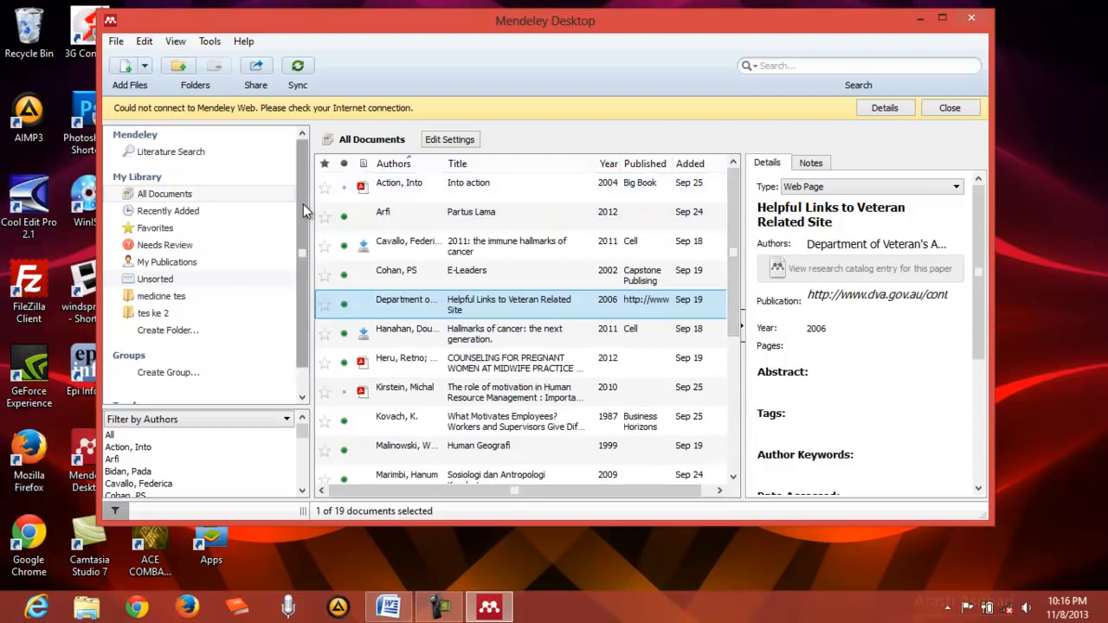
Compare the contents of the folders tes ke 2 and medicine tes, and return to All Documents.
{"action": "left_click", "coordinate": [167, 314]}
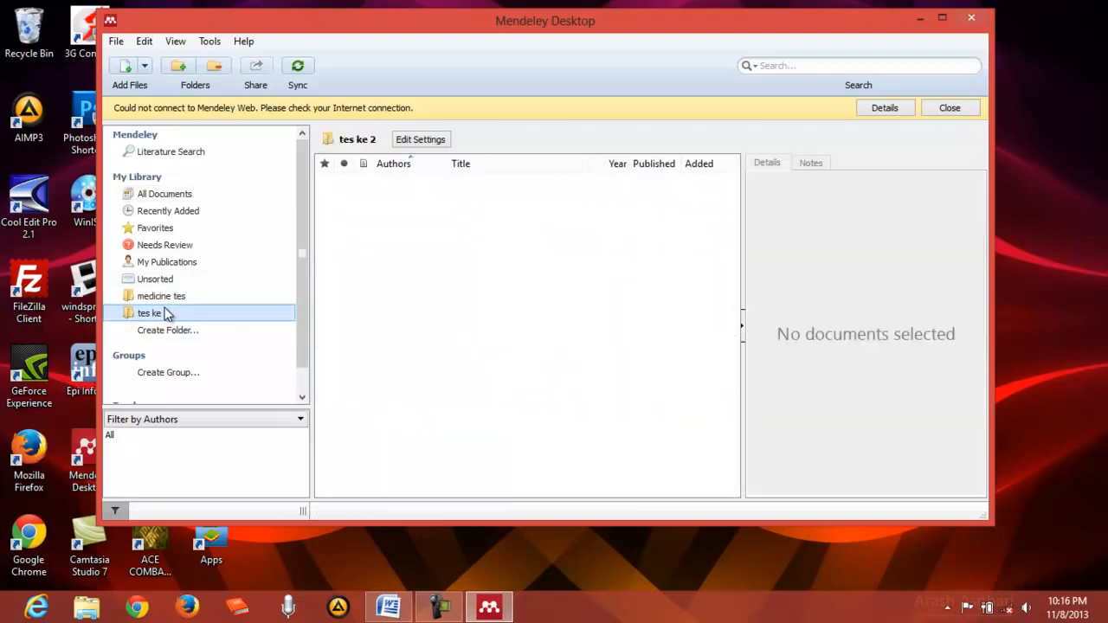
{"action": "left_click", "coordinate": [168, 300]}
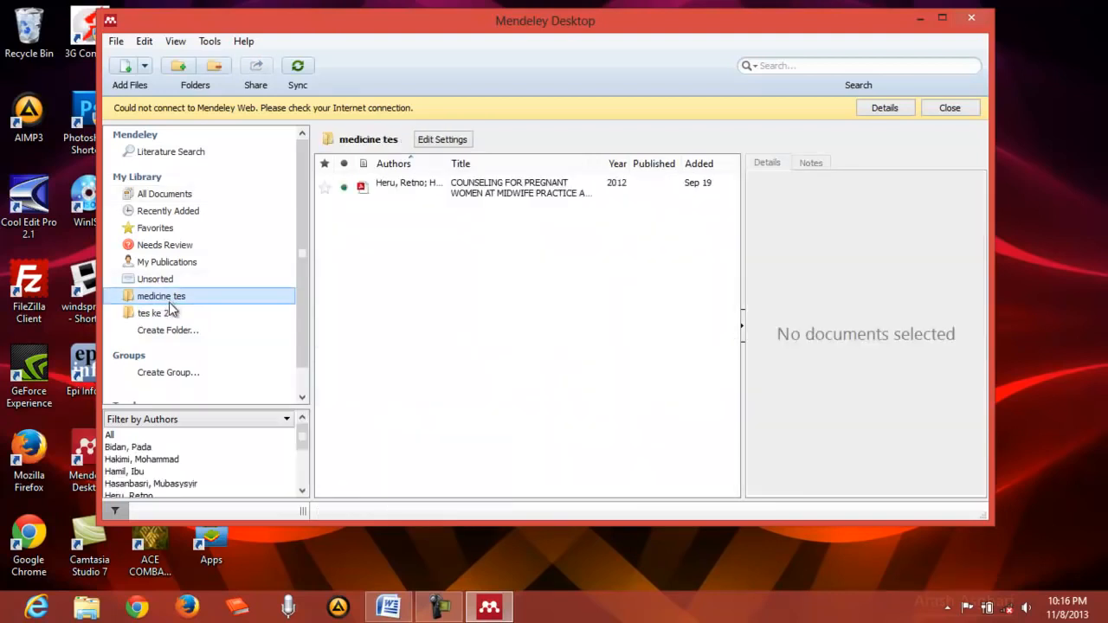
{"action": "left_click", "coordinate": [168, 314]}
{"action": "left_click", "coordinate": [171, 297]}
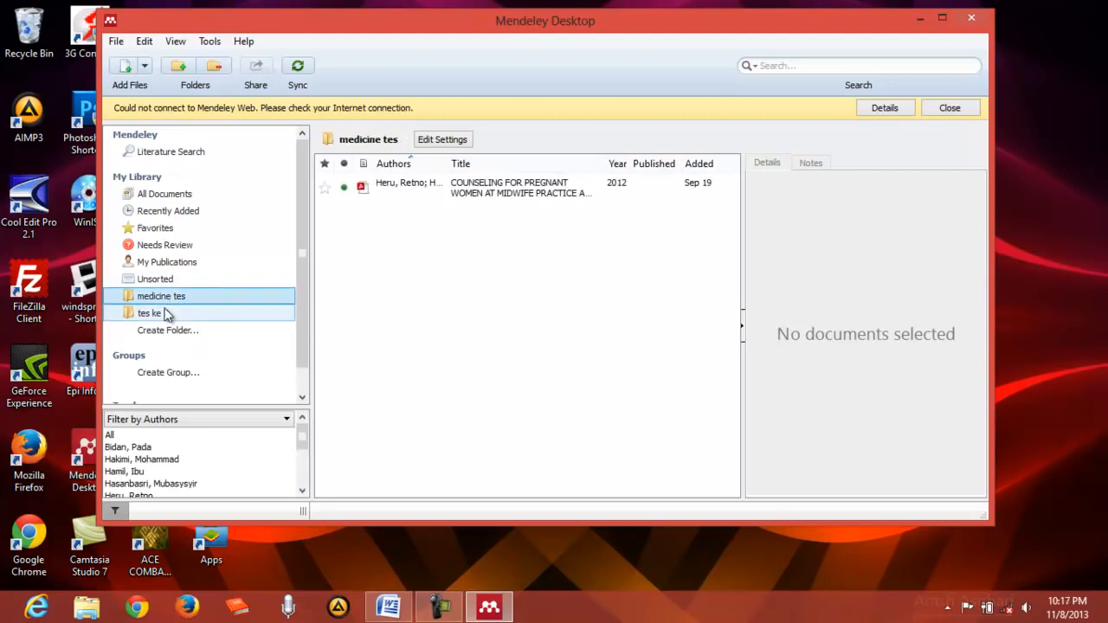
{"action": "left_click", "coordinate": [167, 314]}
{"action": "left_click", "coordinate": [170, 298]}
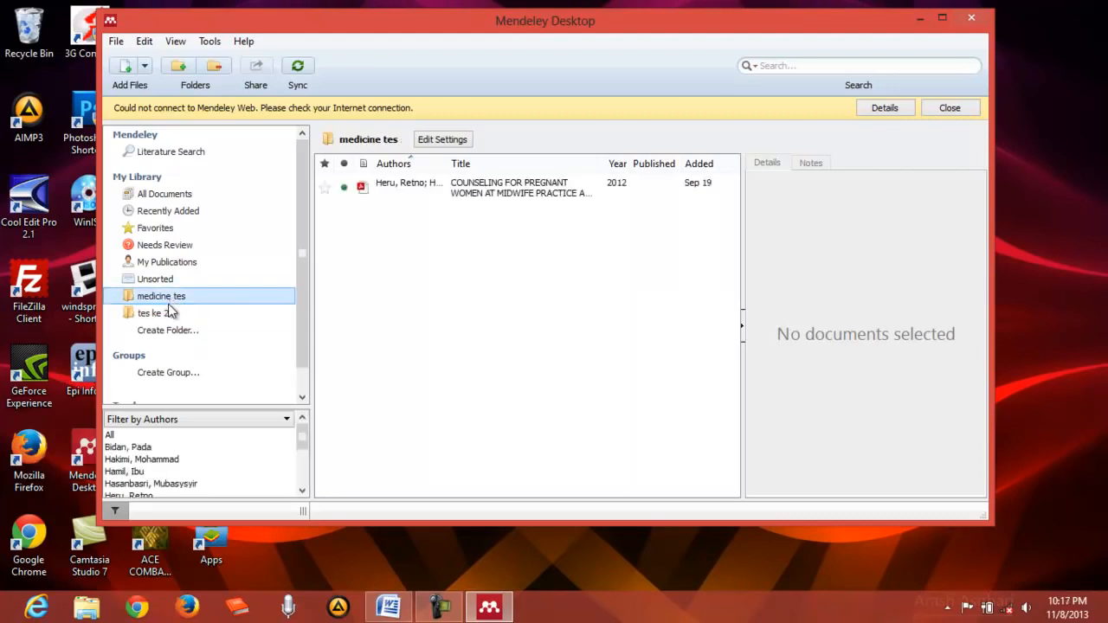
{"action": "left_click", "coordinate": [168, 315]}
{"action": "left_click", "coordinate": [169, 298]}
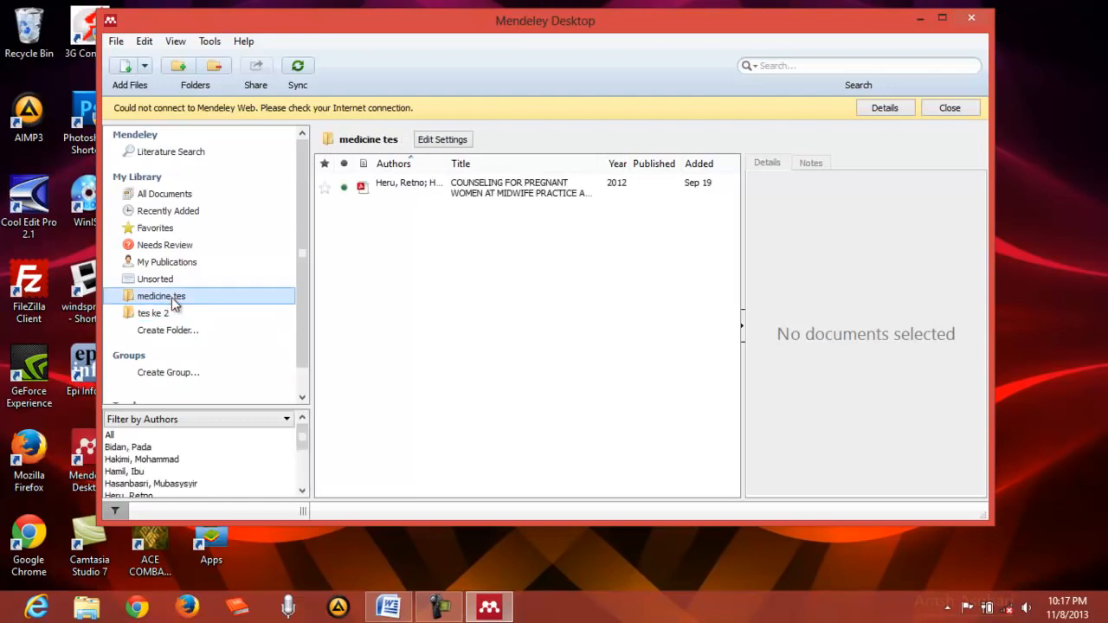
{"action": "left_click", "coordinate": [196, 194]}
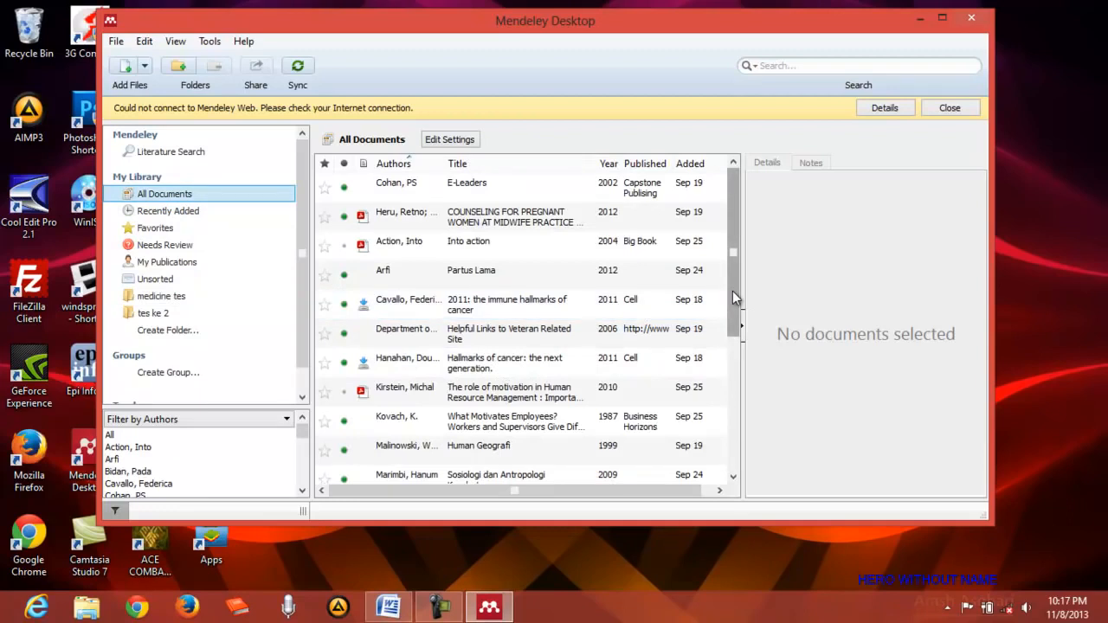
Import the 2004 Utara PDF "yang termasuk dalam golongan" from the Data Mendelay folder into the library.
{"action": "left_click", "coordinate": [121, 68]}
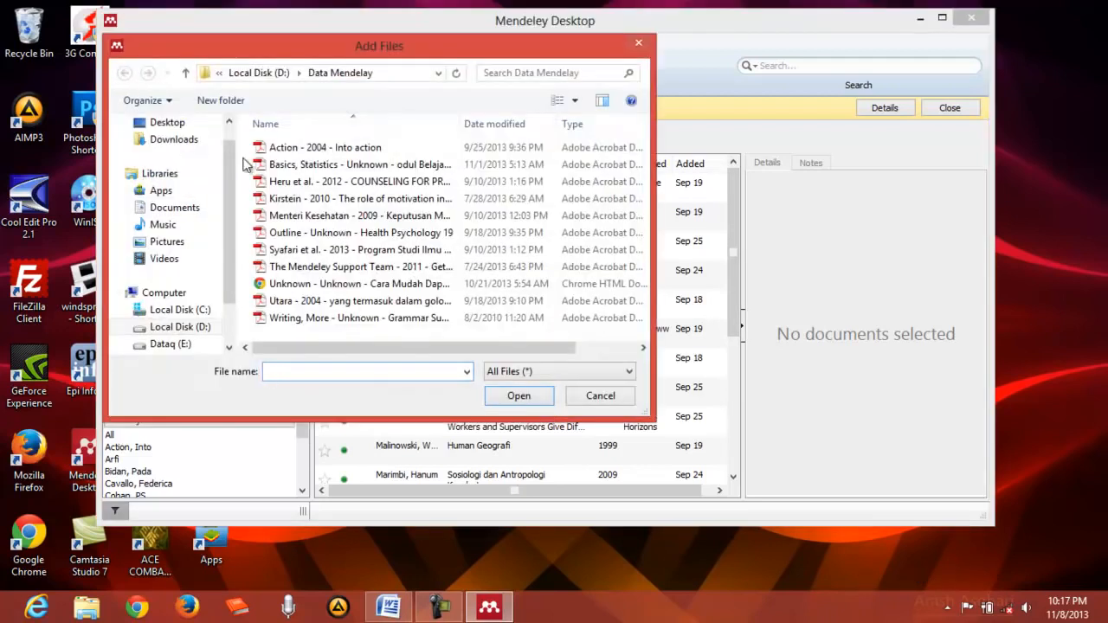
{"action": "left_click", "coordinate": [329, 254]}
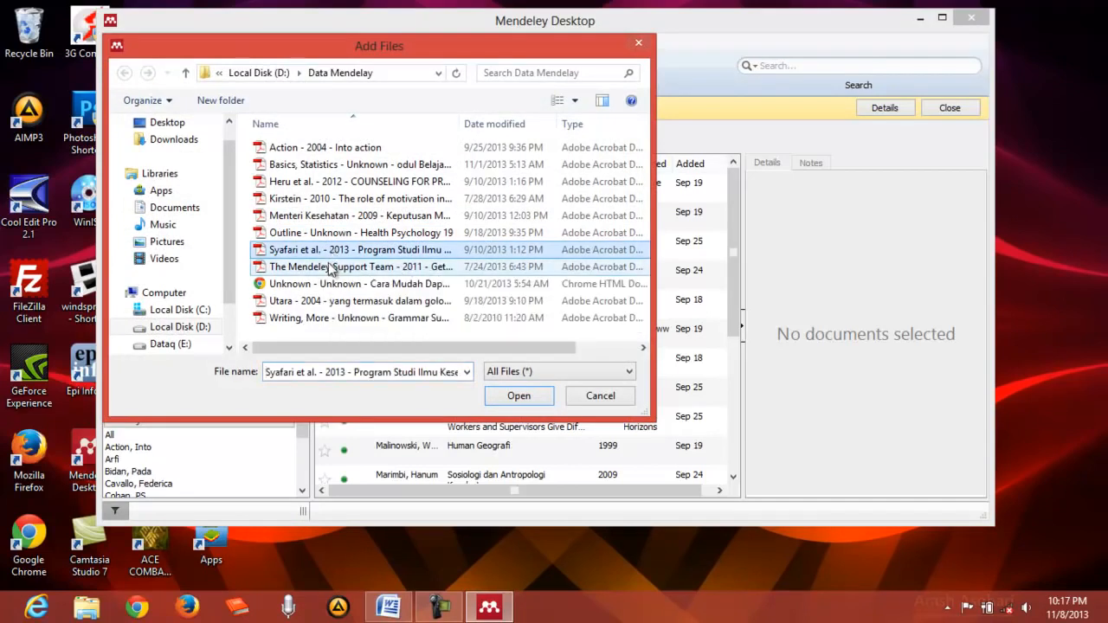
{"action": "left_click", "coordinate": [324, 300]}
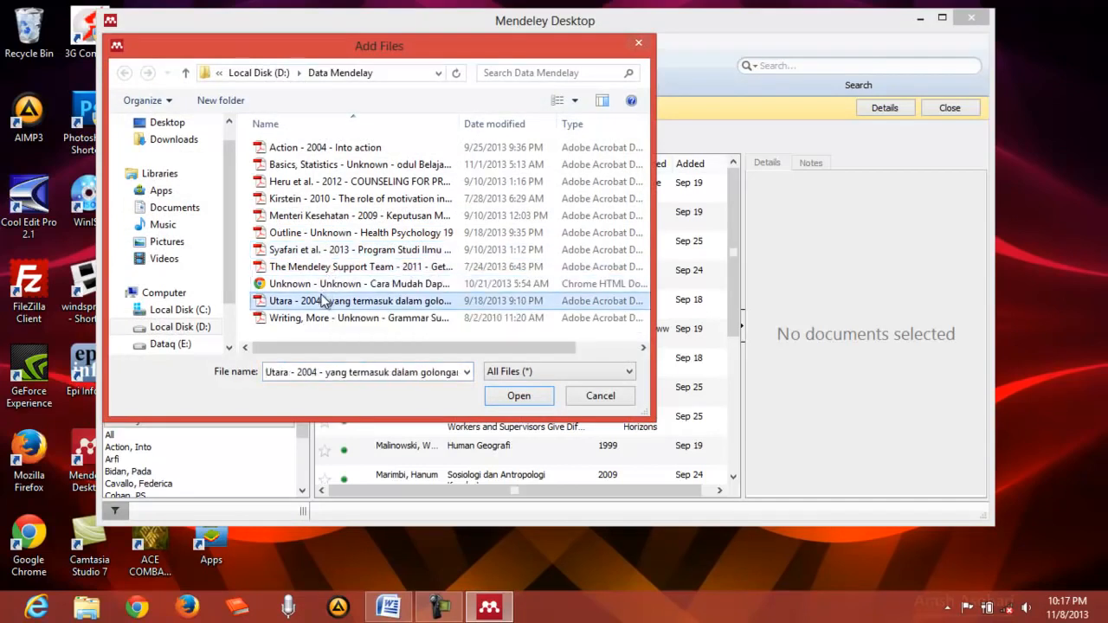
{"action": "left_click", "coordinate": [513, 400]}
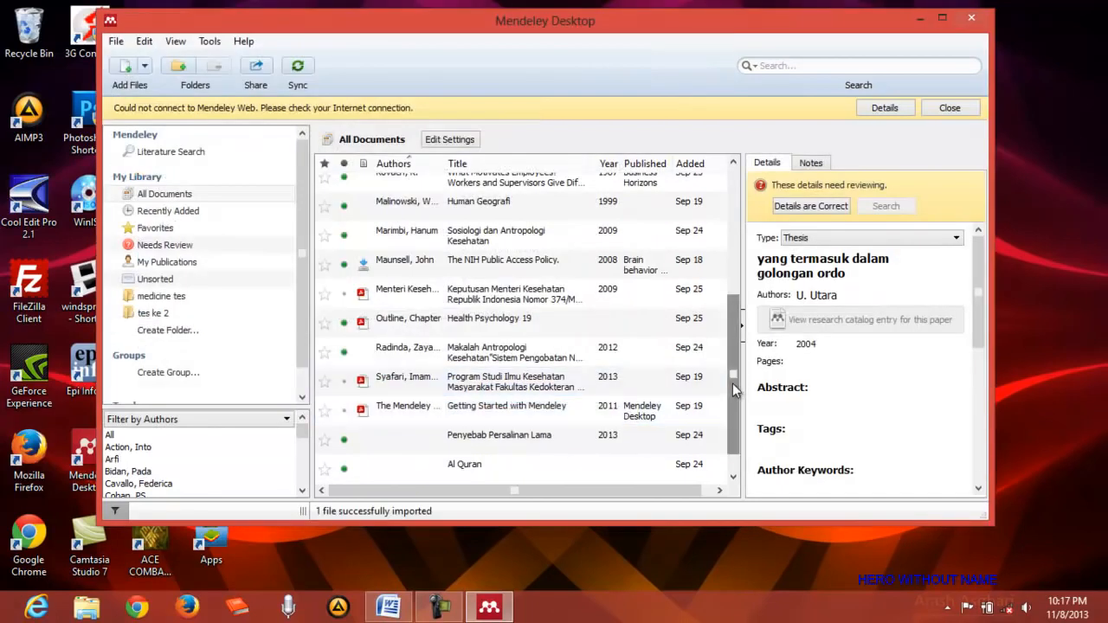
Find the imported thesis "yang termasuk dalam golongan ordo" in the document list and mark its details as correct.
{"action": "left_click_drag", "start_coordinate": [740, 390], "coordinate": [723, 261]}
{"action": "left_click", "coordinate": [723, 261]}
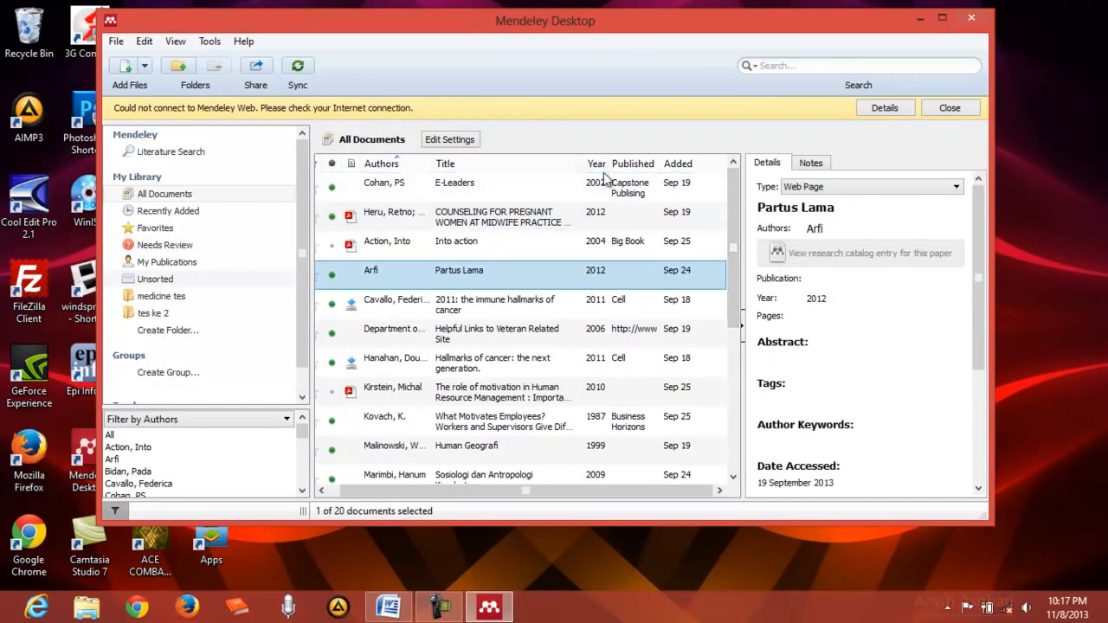
{"action": "left_click", "coordinate": [680, 194]}
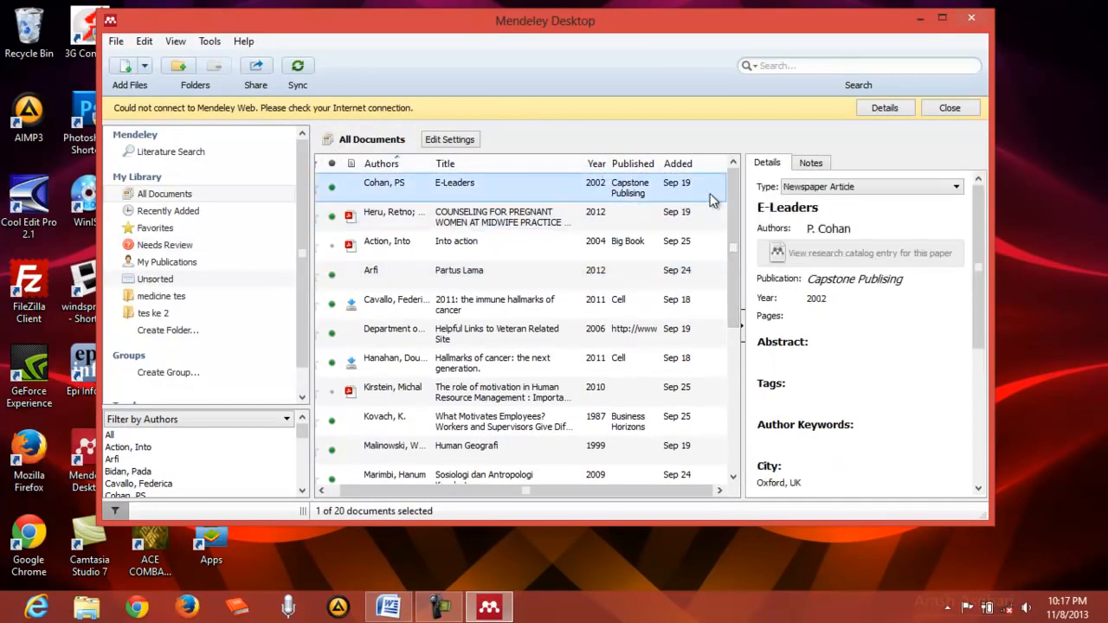
{"action": "left_click_drag", "start_coordinate": [740, 215], "coordinate": [753, 372]}
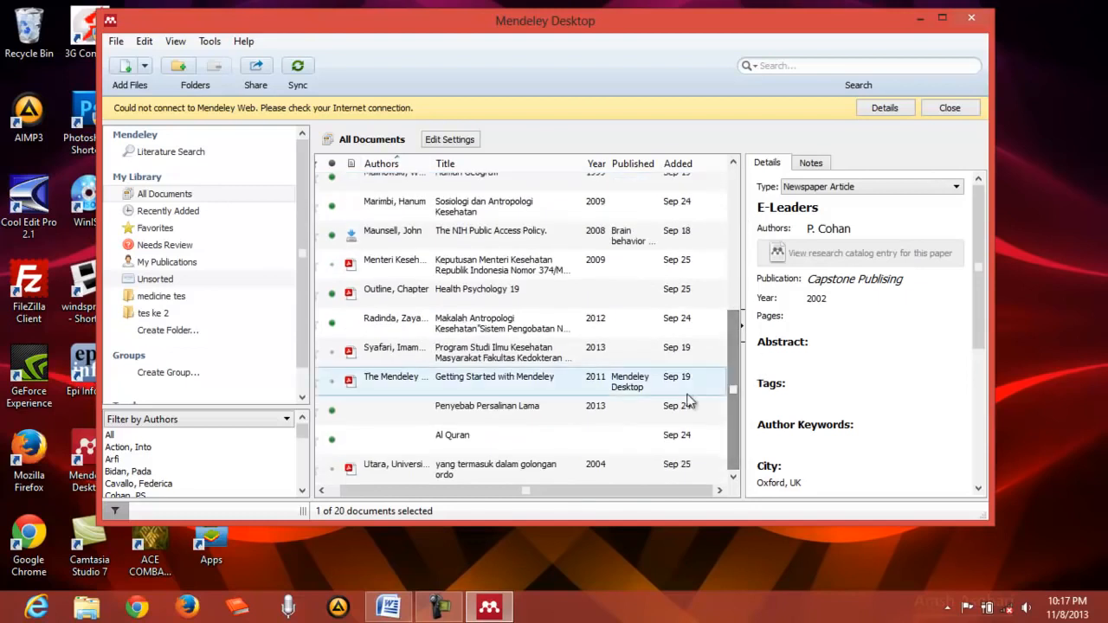
{"action": "left_click", "coordinate": [599, 466]}
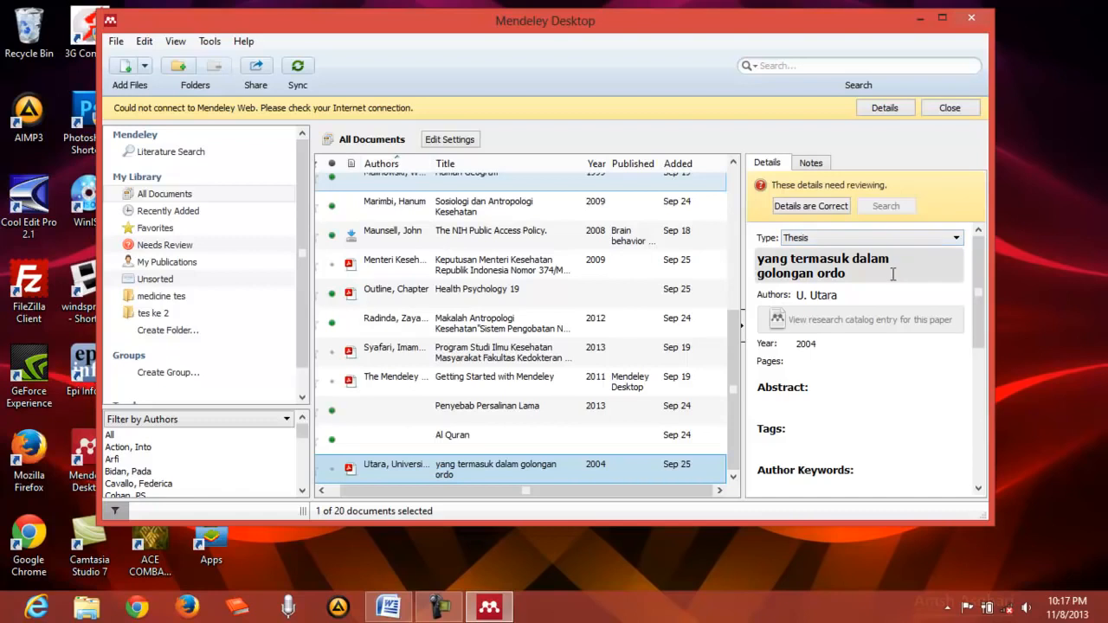
{"action": "mouse_move", "coordinate": [979, 283]}
{"action": "left_mouse_down"}
{"action": "mouse_move", "coordinate": [1002, 422]}
{"action": "mouse_move", "coordinate": [980, 417]}
{"action": "mouse_move", "coordinate": [981, 286]}
{"action": "left_mouse_up"}
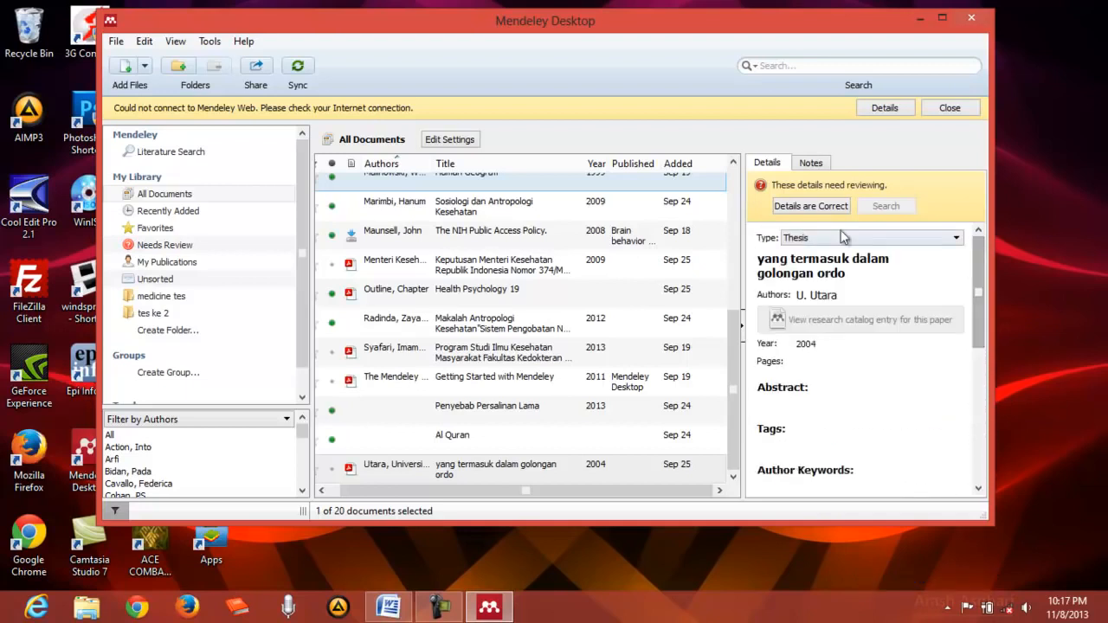
{"action": "left_click", "coordinate": [830, 207]}
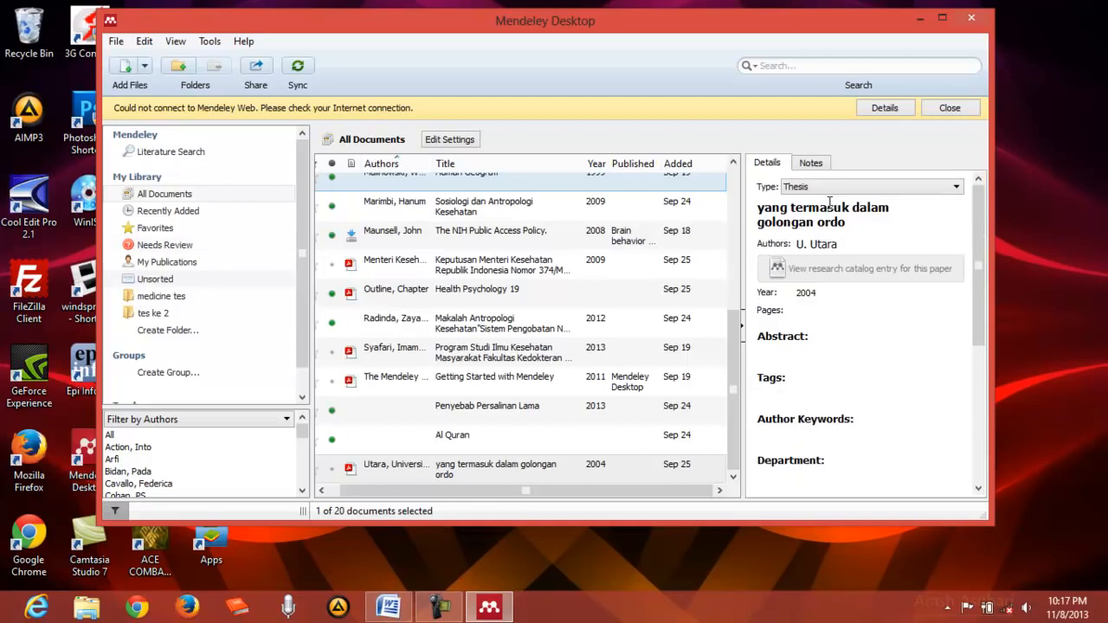
Look over the thesis entry's editable Pages, Abstract and Tags fields without filling them in.
{"action": "left_click", "coordinate": [845, 310]}
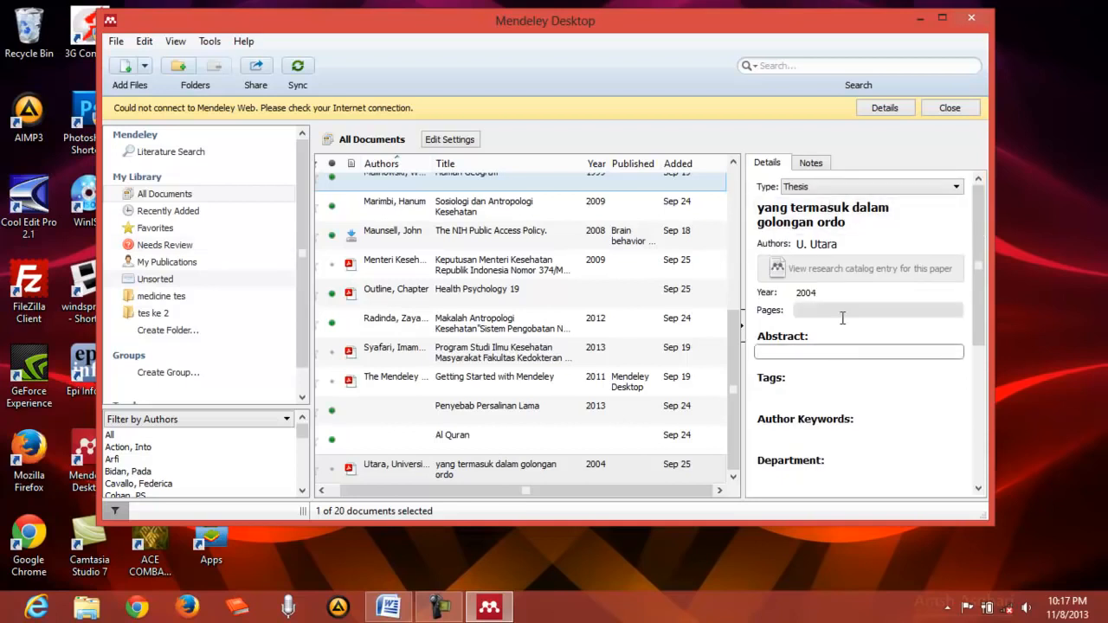
{"action": "left_click", "coordinate": [836, 353]}
{"action": "left_click", "coordinate": [837, 393]}
{"action": "left_click", "coordinate": [845, 353]}
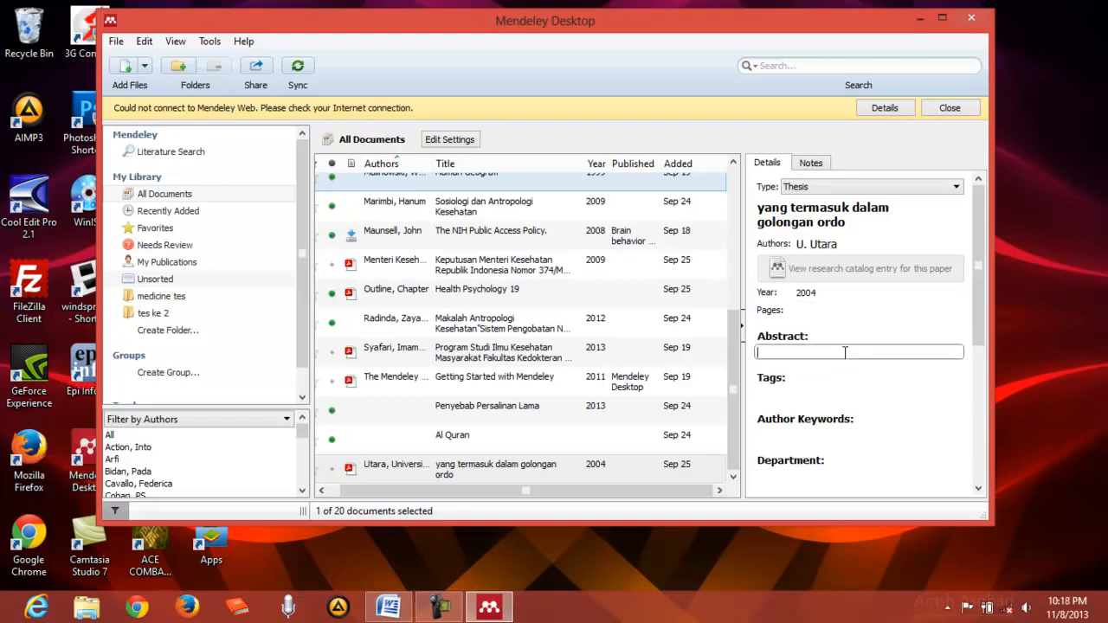
{"action": "left_click", "coordinate": [850, 313]}
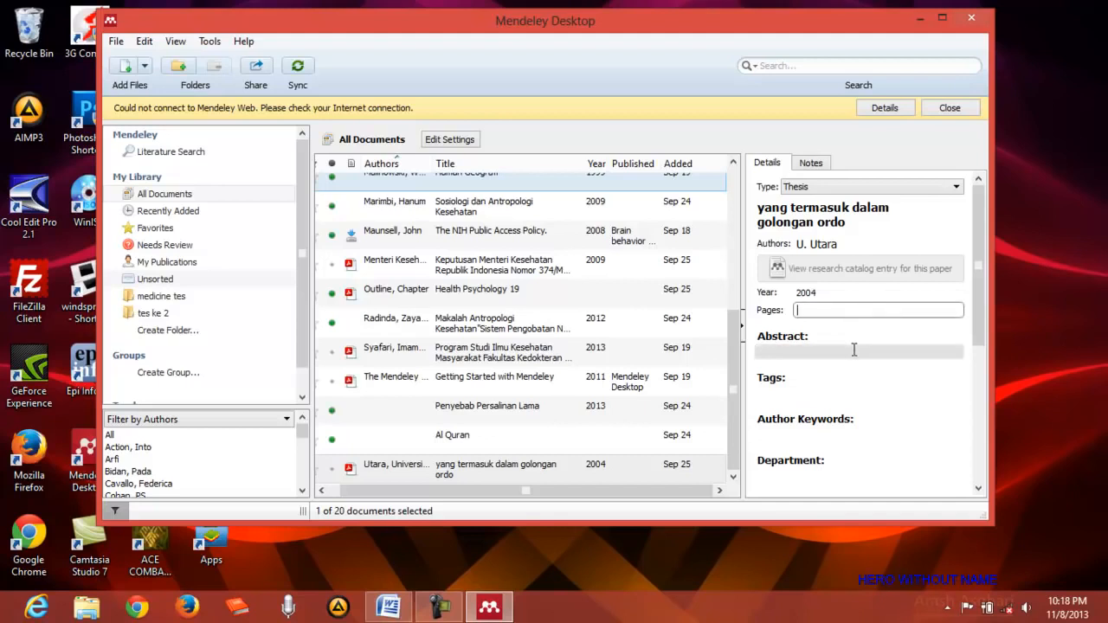
{"action": "left_click", "coordinate": [852, 352]}
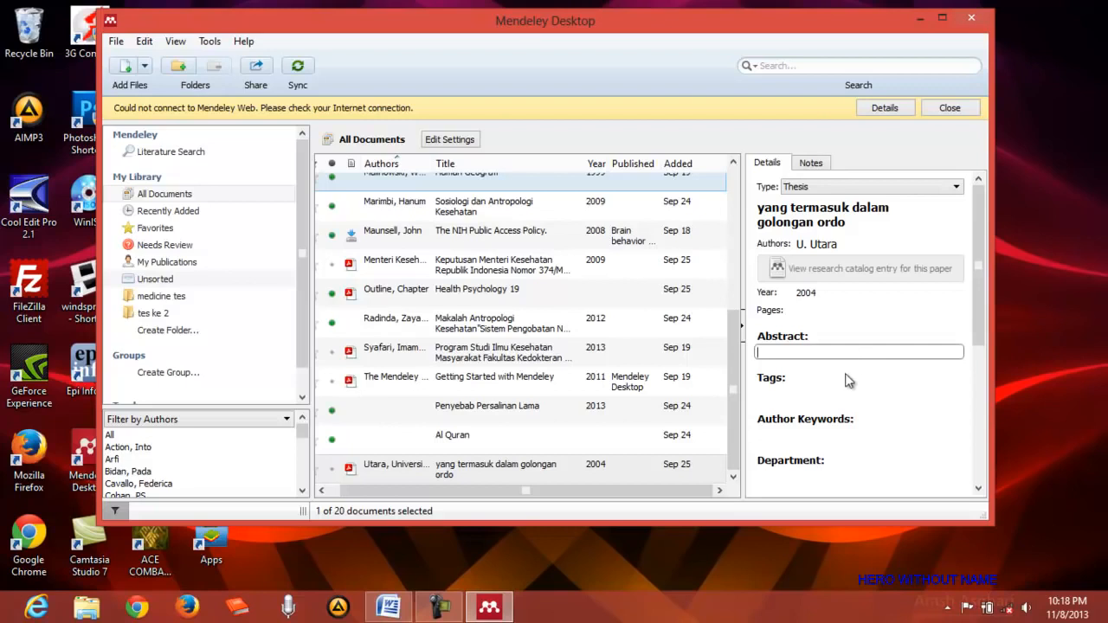
{"action": "left_click", "coordinate": [839, 391]}
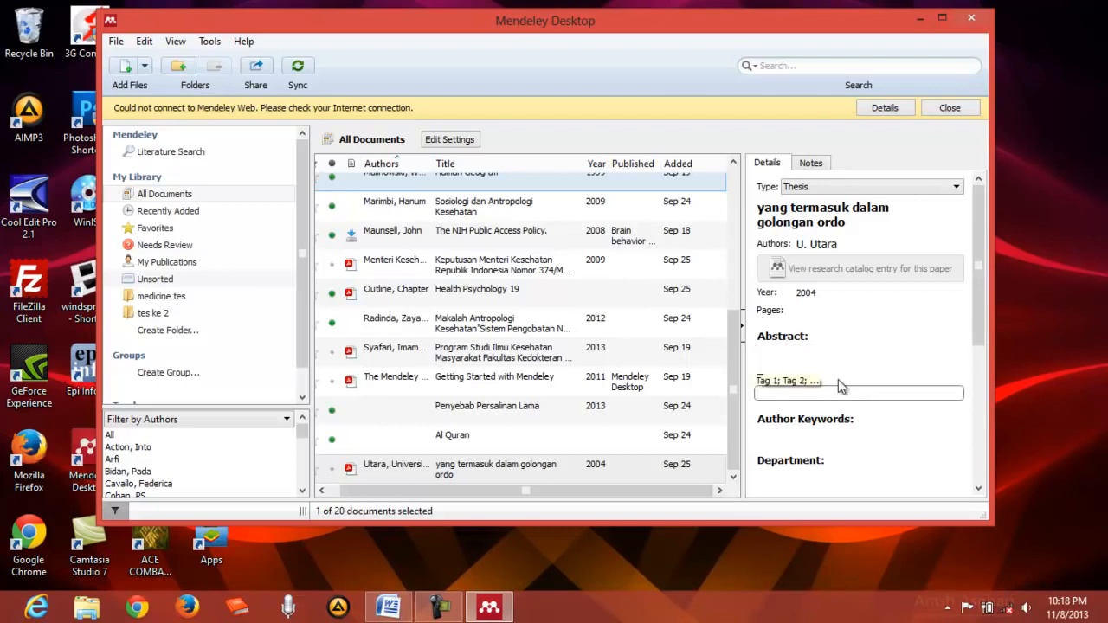
{"action": "left_click", "coordinate": [844, 354]}
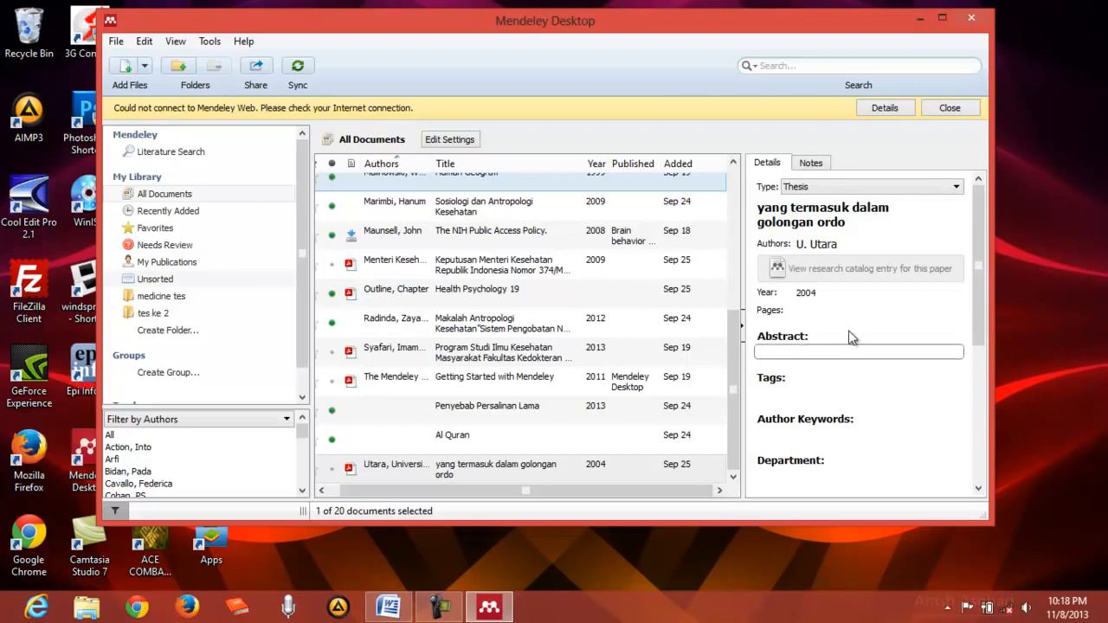
{"action": "left_click", "coordinate": [854, 311]}
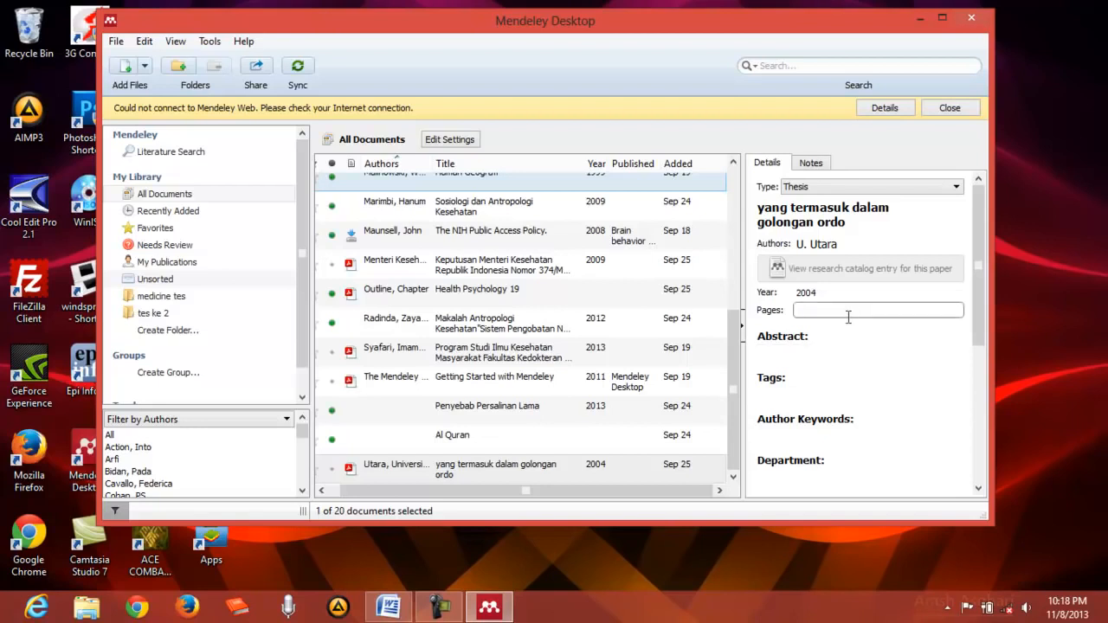
Look through the library list, view the gout document in Word, and return to the list in Mendeley Desktop.
{"action": "left_click_drag", "start_coordinate": [730, 343], "coordinate": [724, 272]}
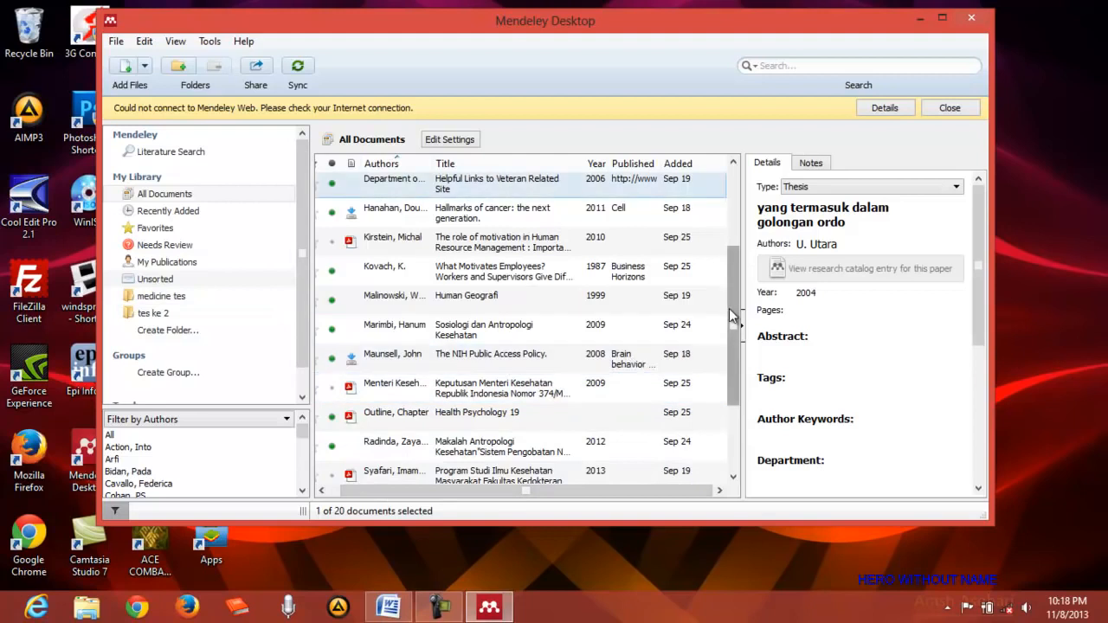
{"action": "left_click_drag", "start_coordinate": [729, 308], "coordinate": [729, 390]}
{"action": "left_click", "coordinate": [389, 609]}
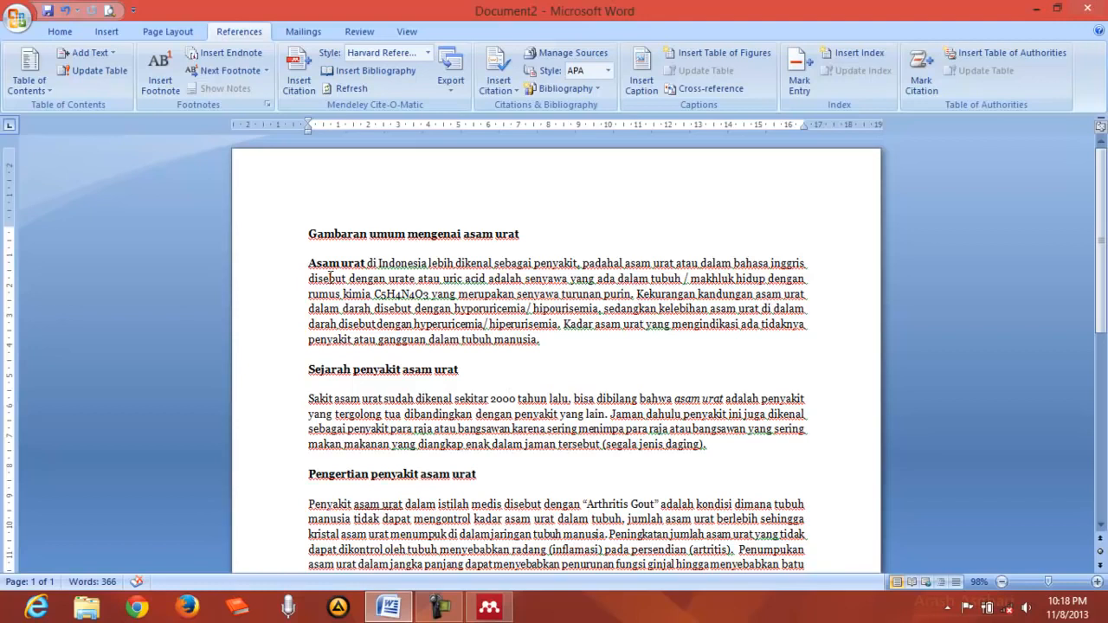
{"action": "left_click", "coordinate": [490, 608]}
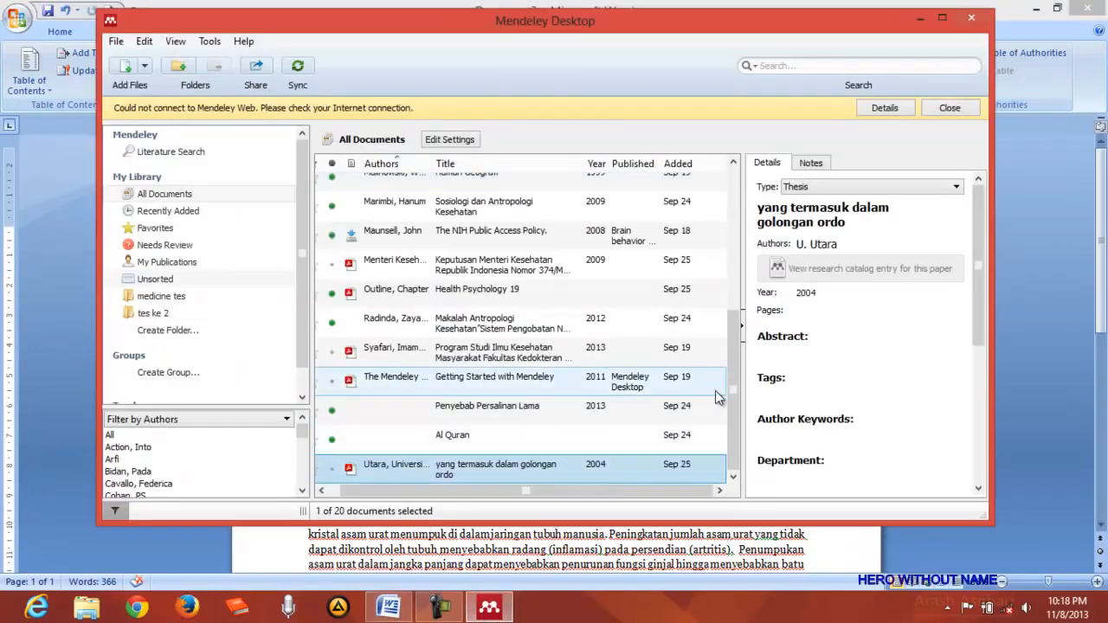
{"action": "left_click_drag", "start_coordinate": [732, 383], "coordinate": [645, 235]}
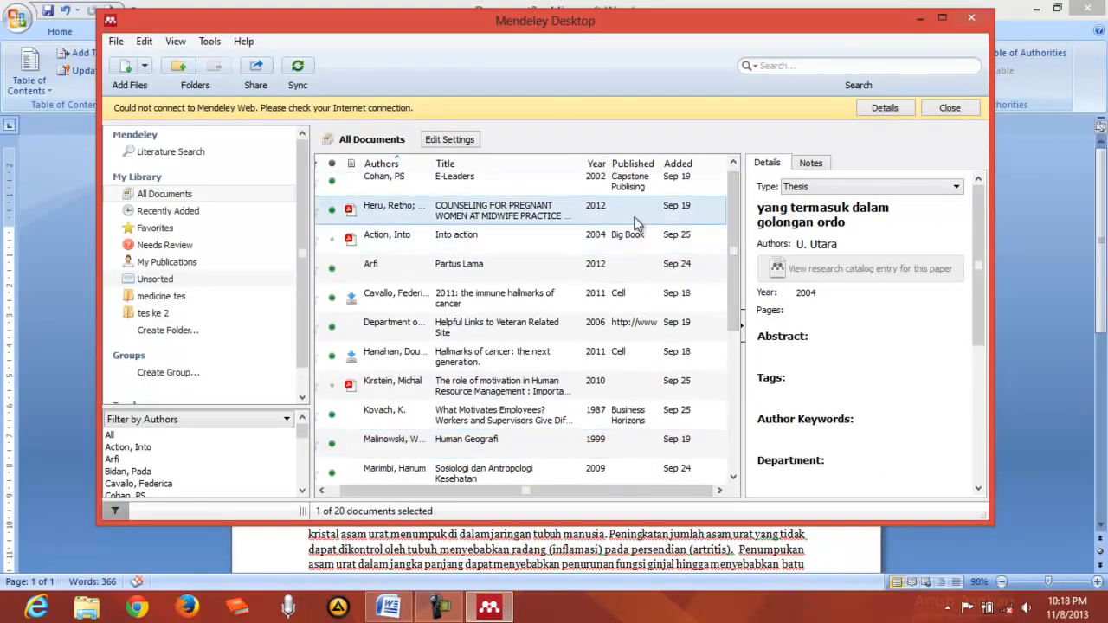
View the details of the "Into action" book section in the library and return to the Word document.
{"action": "left_click", "coordinate": [637, 223]}
{"action": "left_click", "coordinate": [630, 240]}
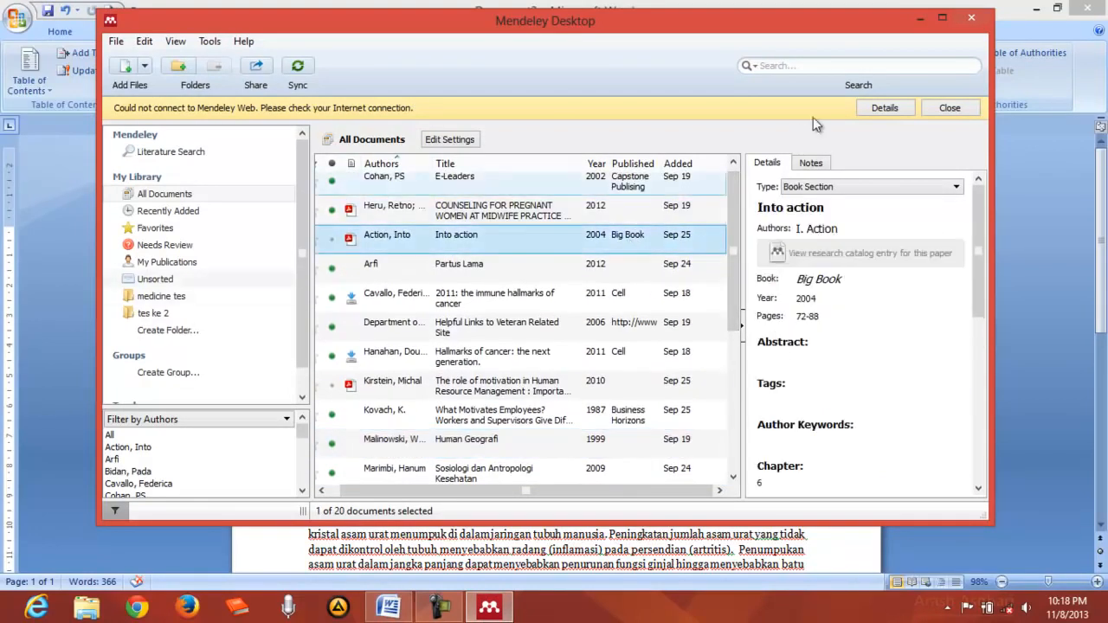
{"action": "left_click", "coordinate": [919, 18]}
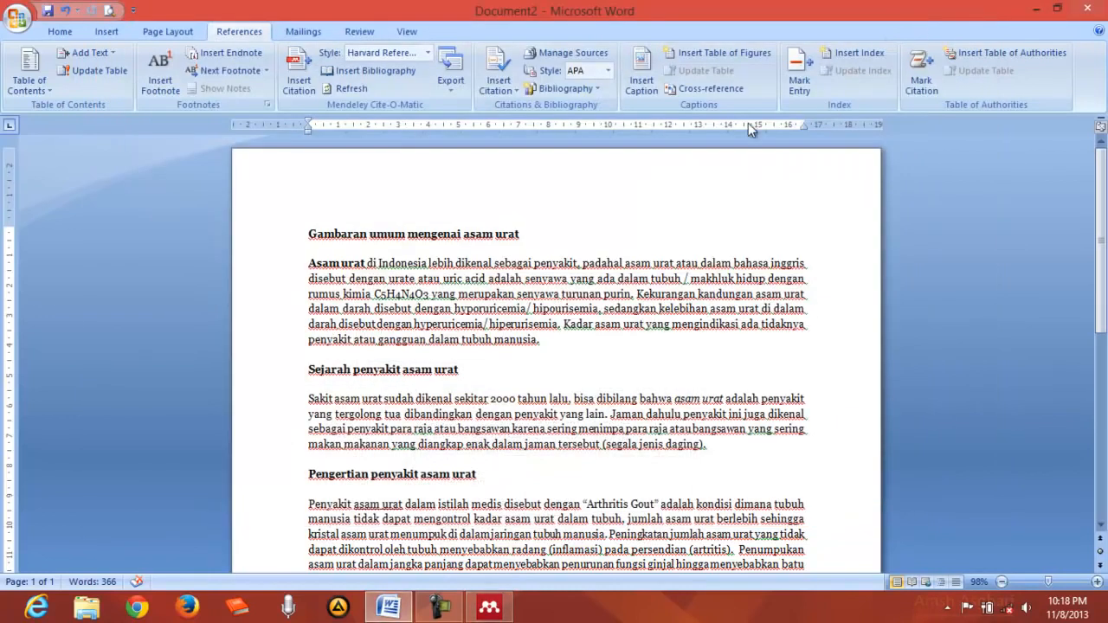
Cite the 2010 thesis "The role of motivation in Human Resource Management" before "Asam urat" in the first paragraph, followed by a space.
{"action": "left_click", "coordinate": [309, 263]}
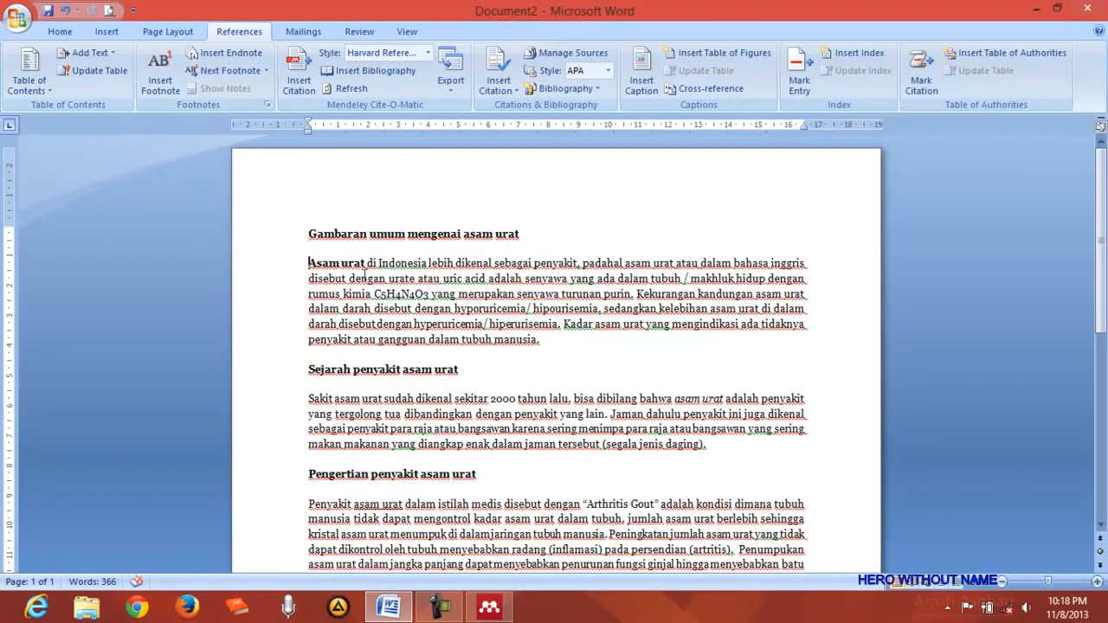
{"action": "left_click", "coordinate": [301, 79]}
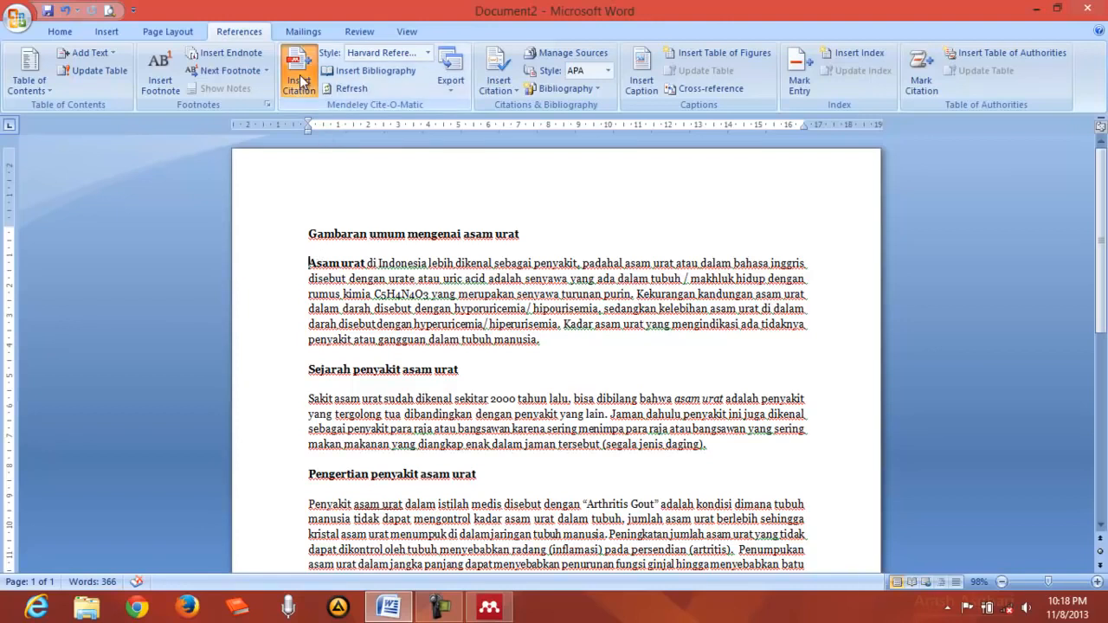
{"action": "left_click", "coordinate": [438, 316]}
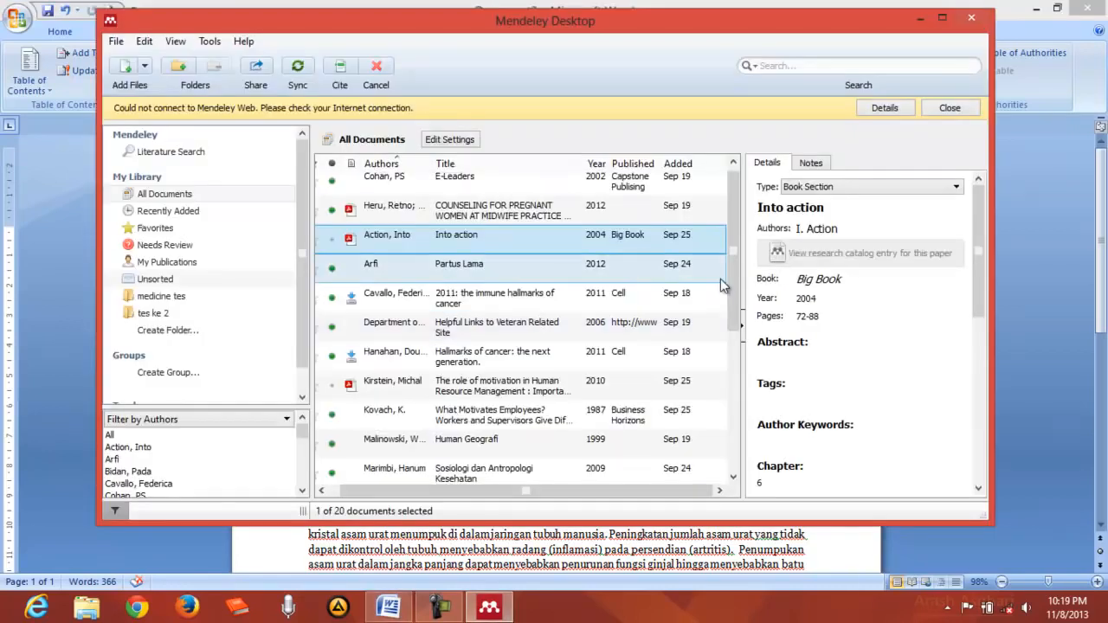
{"action": "left_click", "coordinate": [666, 325]}
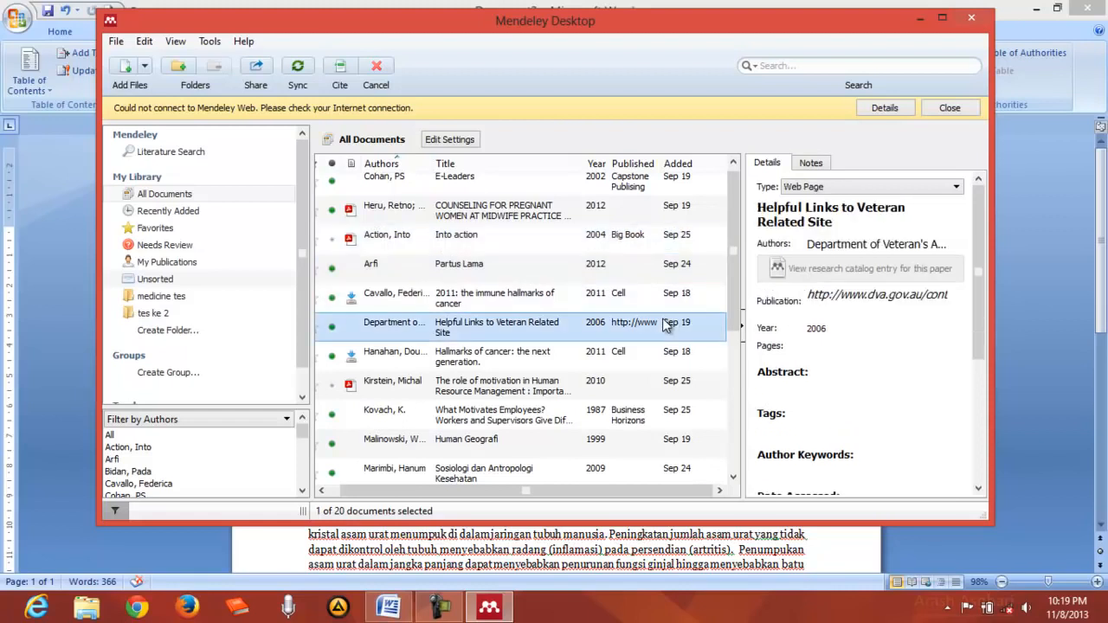
{"action": "double_click", "coordinate": [616, 390]}
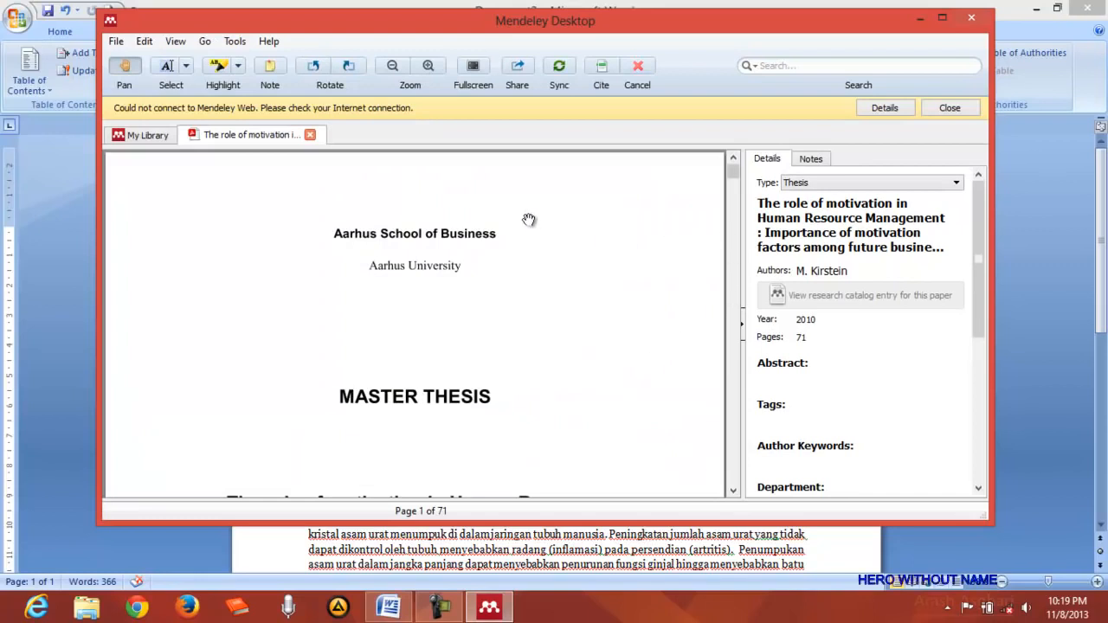
{"action": "left_click", "coordinate": [310, 135]}
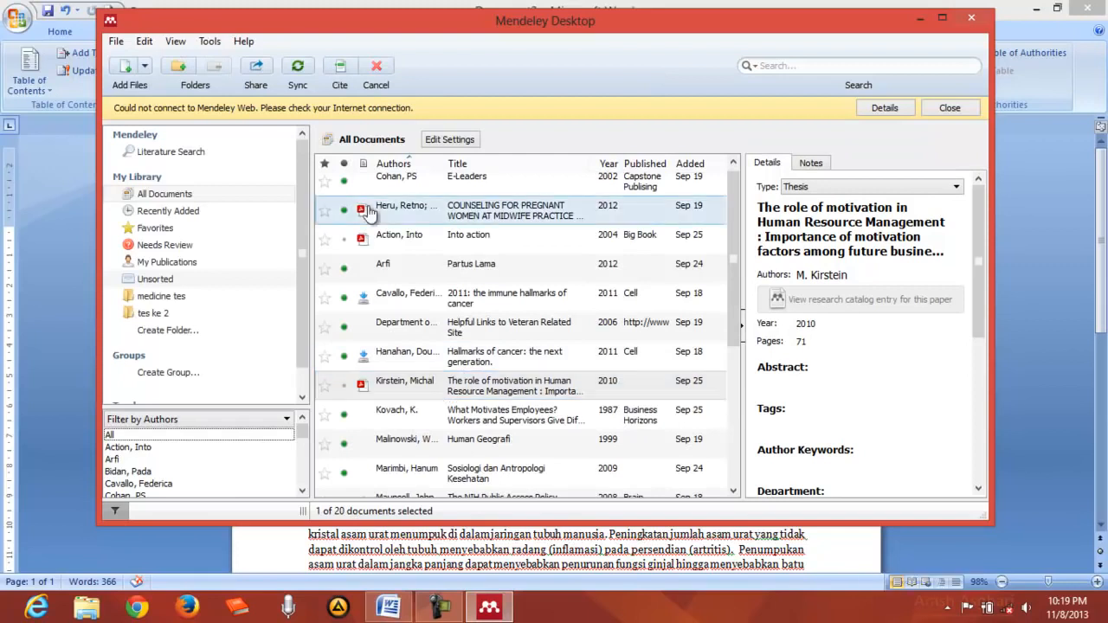
{"action": "left_click", "coordinate": [342, 73]}
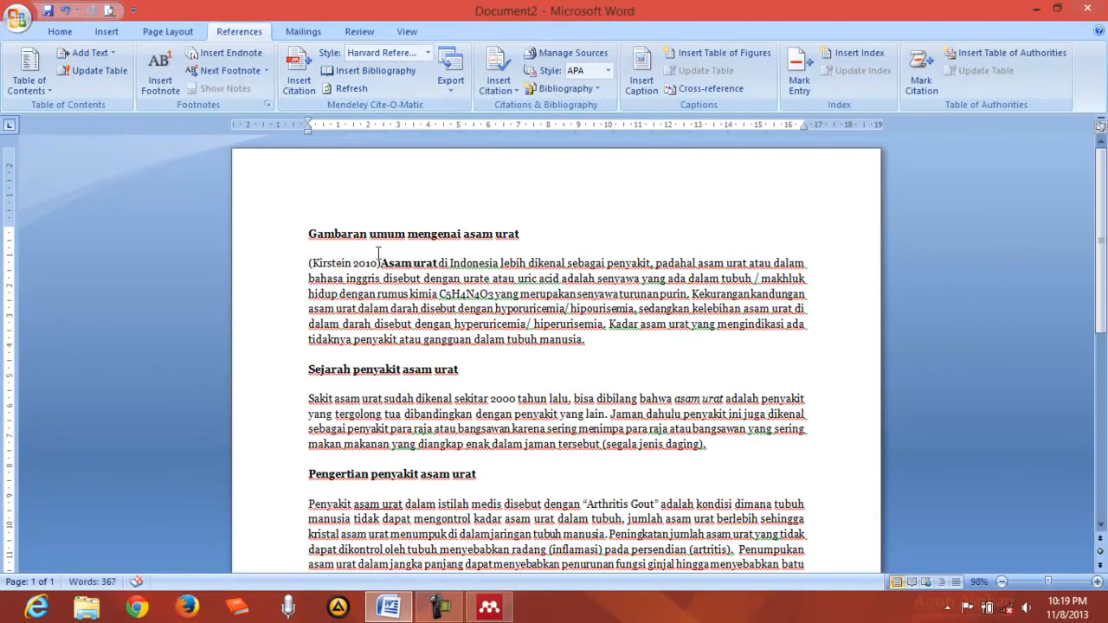
{"action": "left_click", "coordinate": [363, 268]}
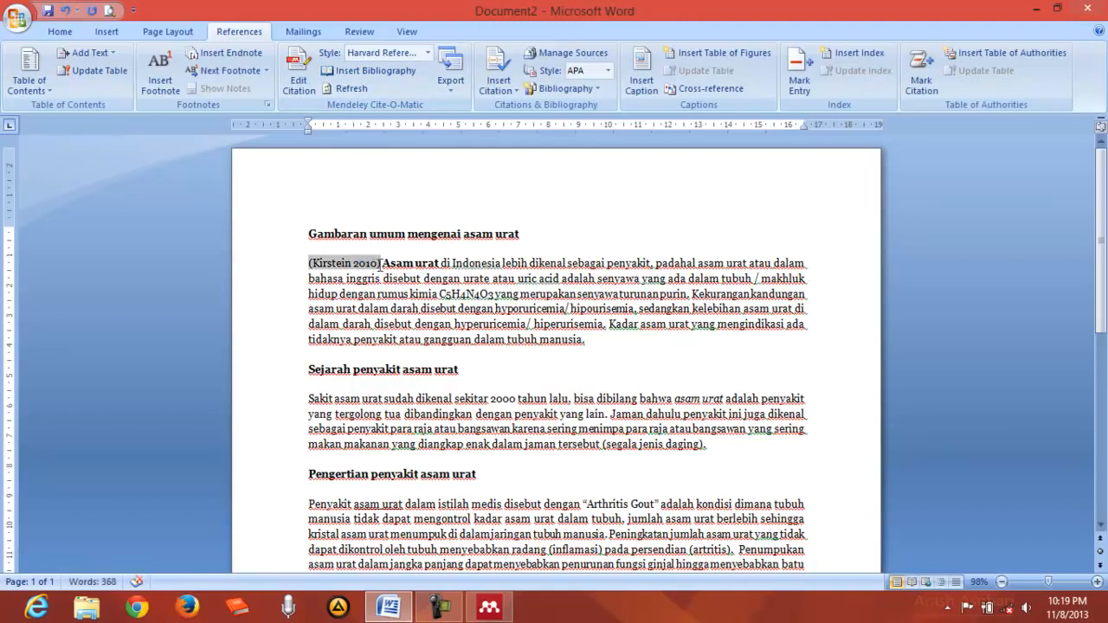
{"action": "left_click", "coordinate": [383, 264]}
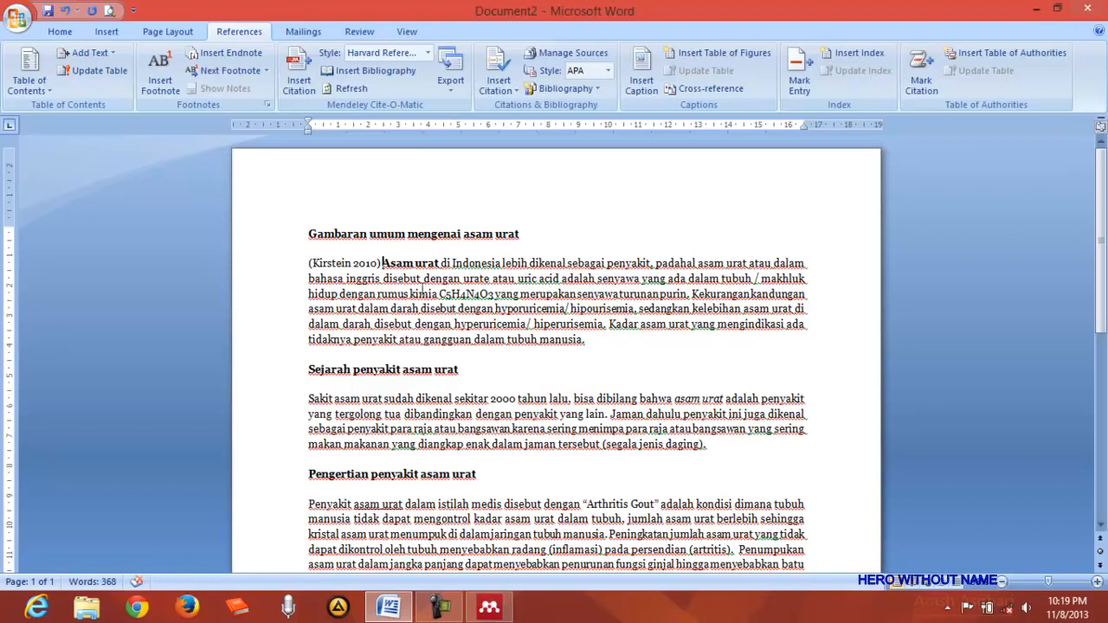
Look through the Mendeley citation styles and choose Harvard Reference format 1 (author-date).
{"action": "left_click", "coordinate": [607, 345]}
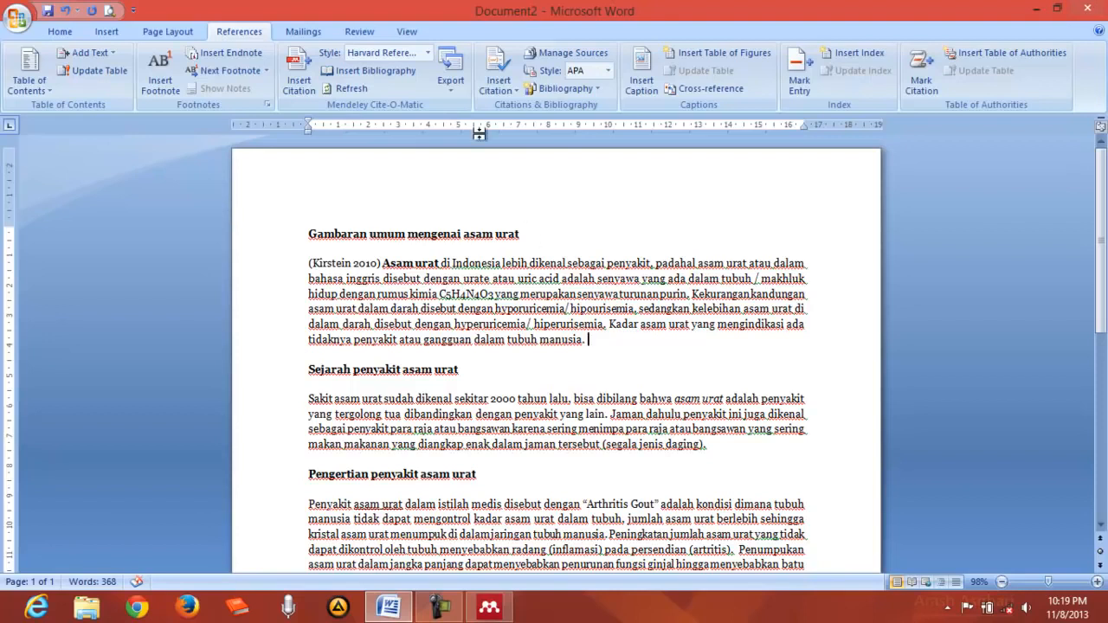
{"action": "left_click", "coordinate": [428, 54]}
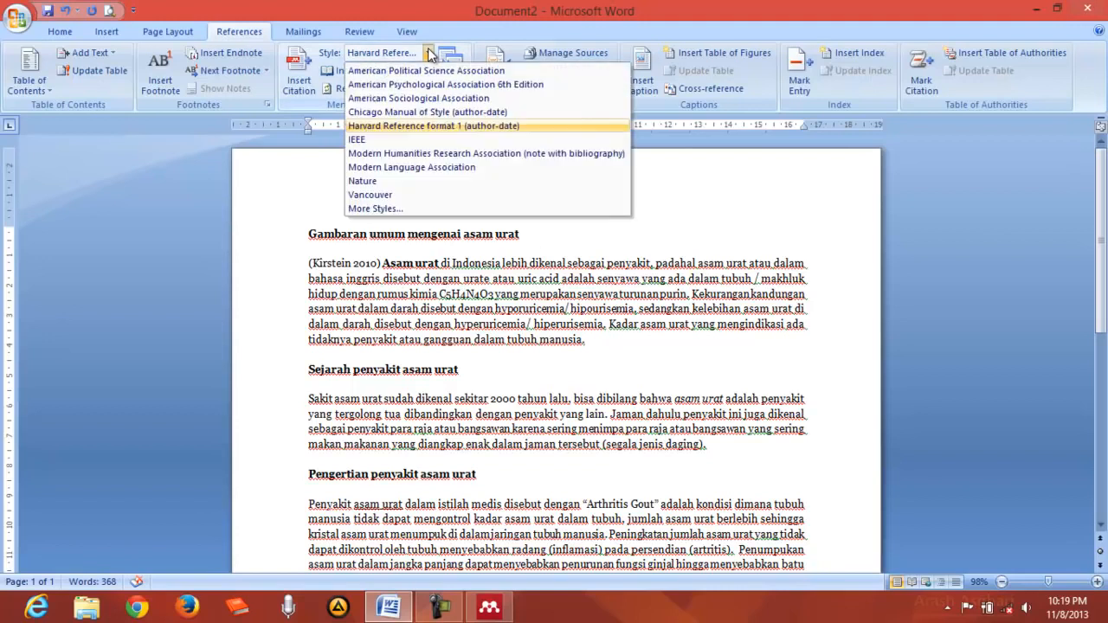
{"action": "left_click", "coordinate": [416, 127]}
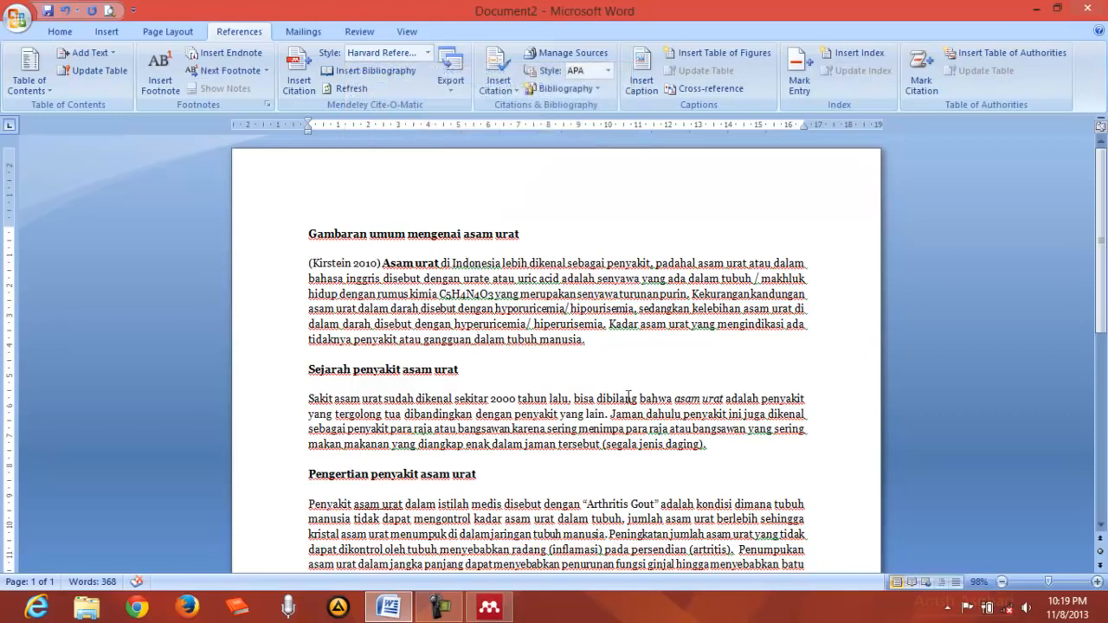
Cite the 2006 web page "Helpful Links to Veteran Related Site" before "Jaman dahulu" in the Sejarah penyakit asam urat paragraph.
{"action": "left_click_drag", "start_coordinate": [1105, 211], "coordinate": [1106, 258]}
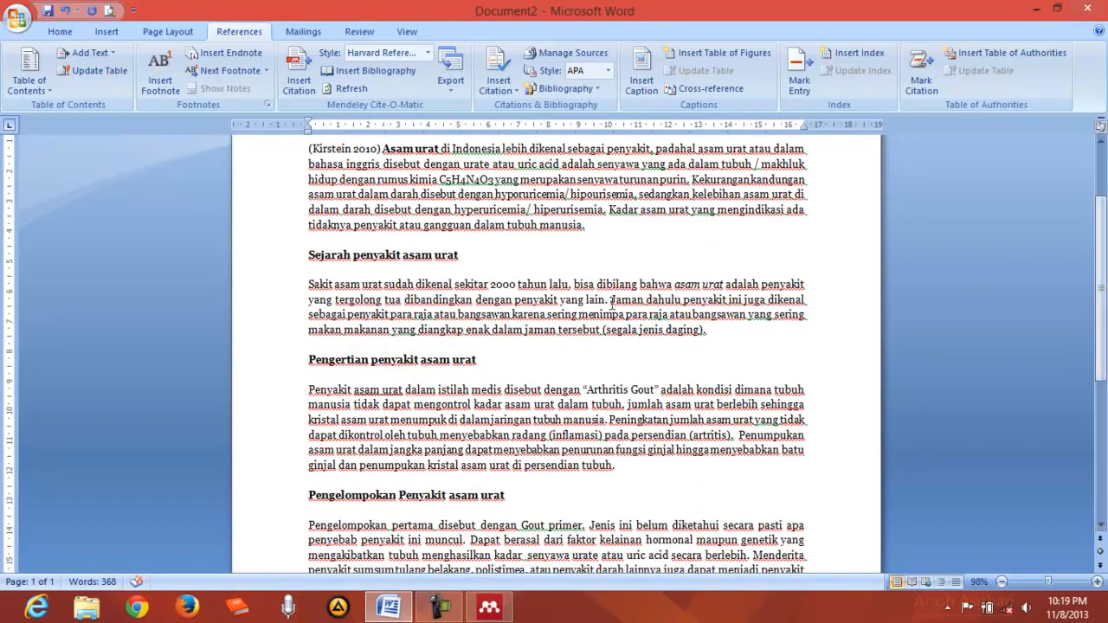
{"action": "left_click", "coordinate": [298, 77]}
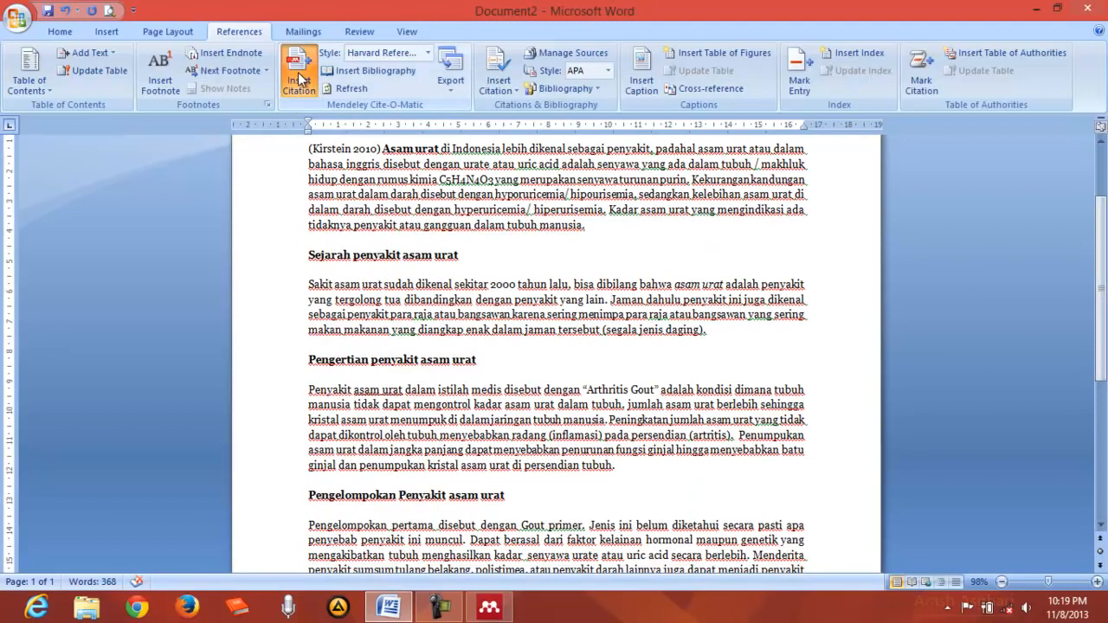
{"action": "left_click", "coordinate": [765, 351]}
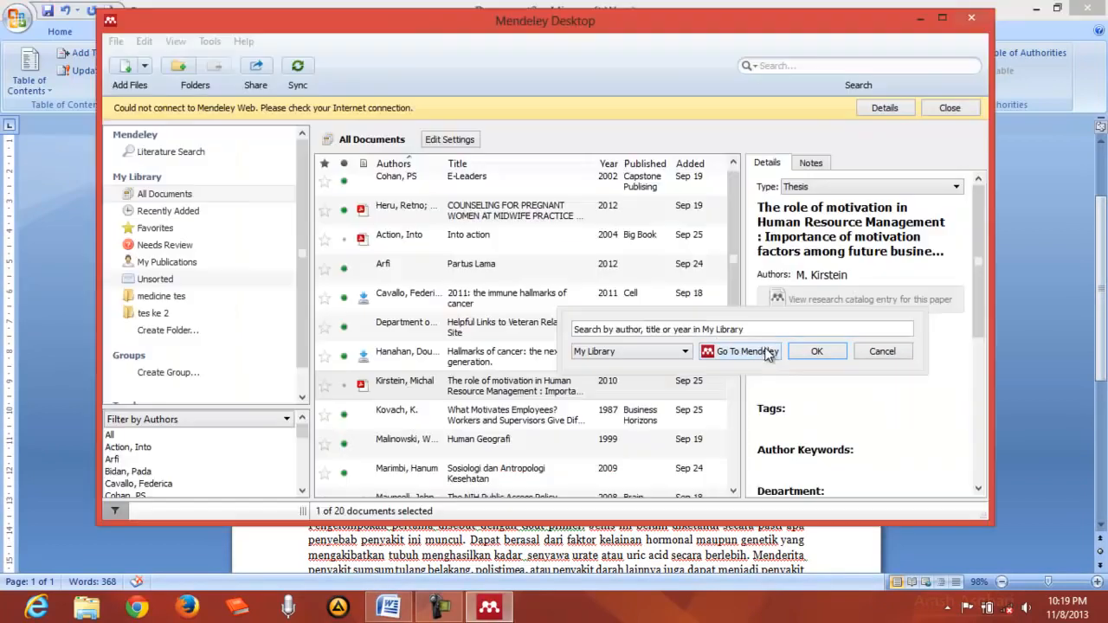
{"action": "left_click_drag", "start_coordinate": [735, 332], "coordinate": [750, 357]}
{"action": "left_click", "coordinate": [645, 276]}
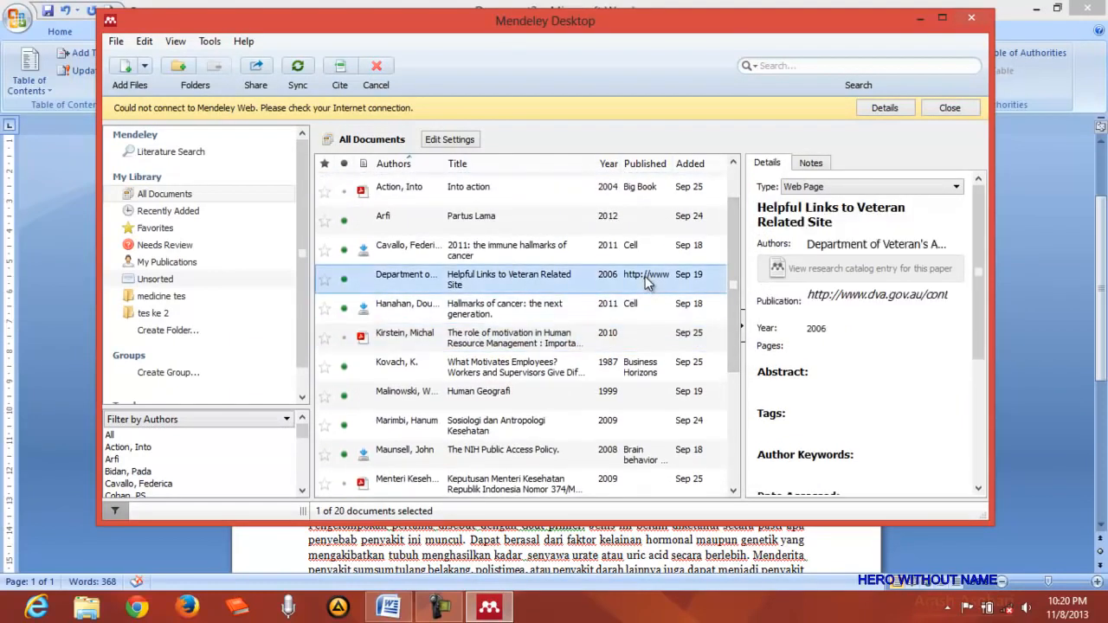
{"action": "left_click", "coordinate": [339, 73]}
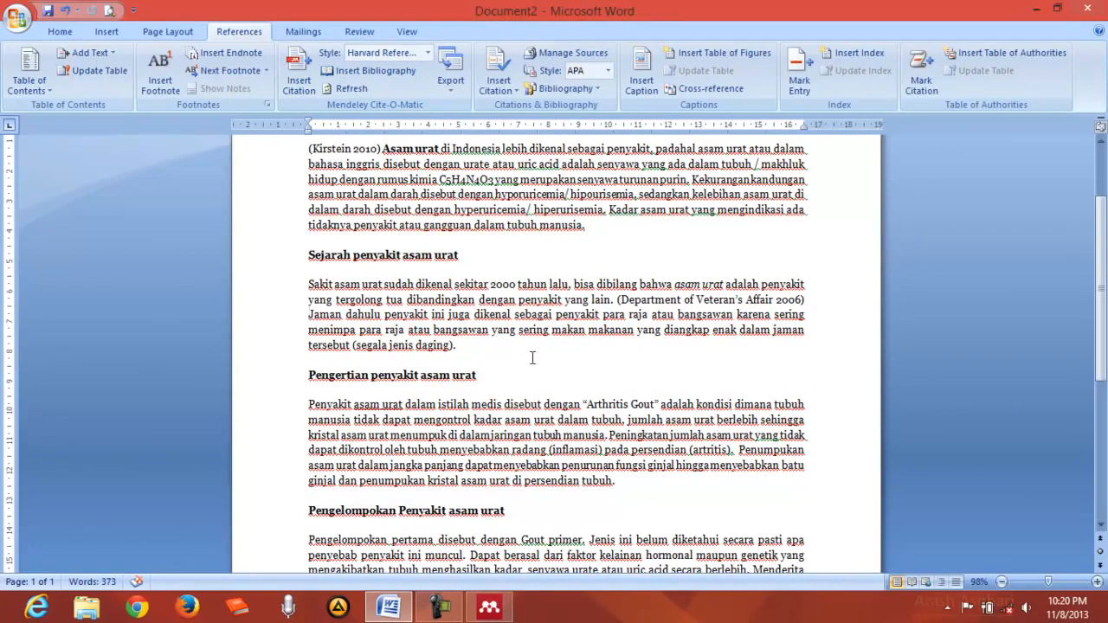
Cite the 1999 book "Human Geografi" before the final full stop of the Pengertian penyakit asam urat paragraph.
{"action": "left_click", "coordinate": [612, 484]}
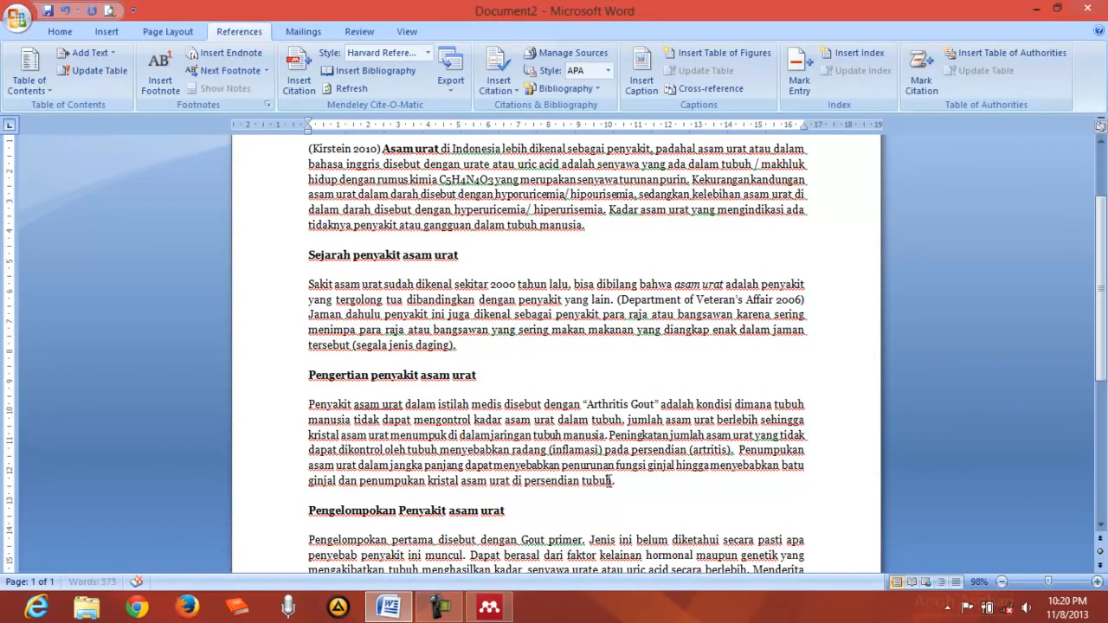
{"action": "left_click", "coordinate": [307, 55]}
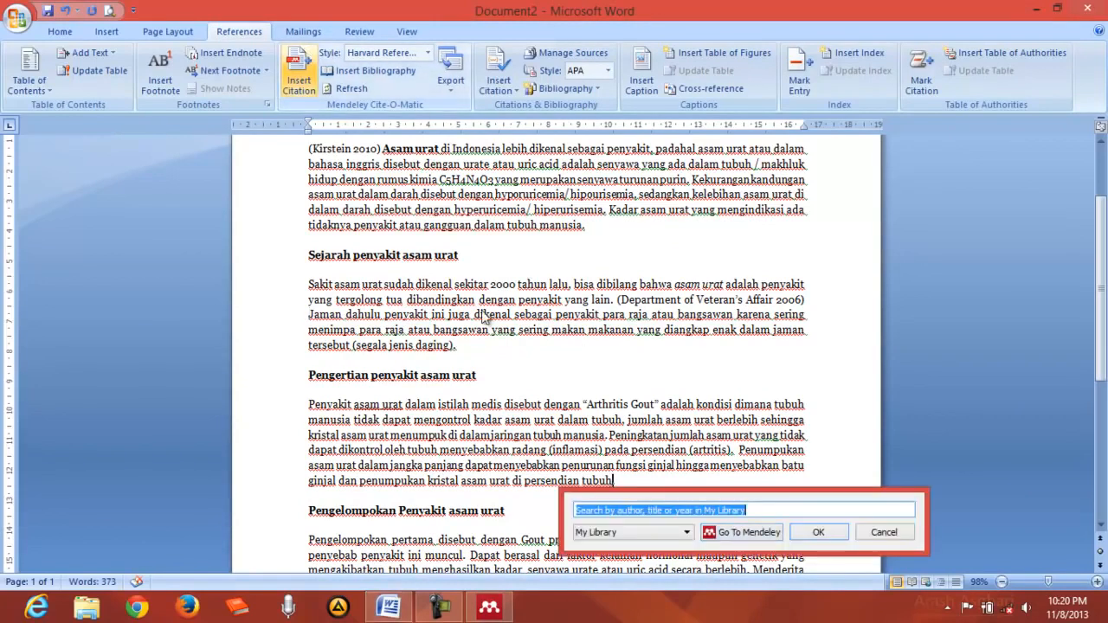
{"action": "left_click", "coordinate": [723, 533]}
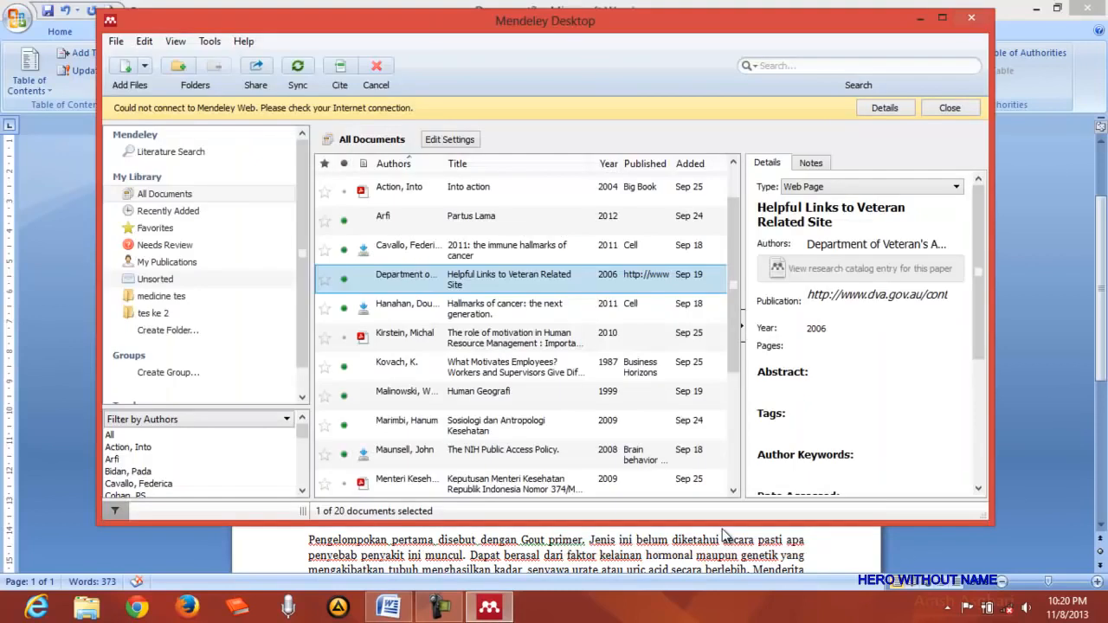
{"action": "left_click", "coordinate": [567, 394]}
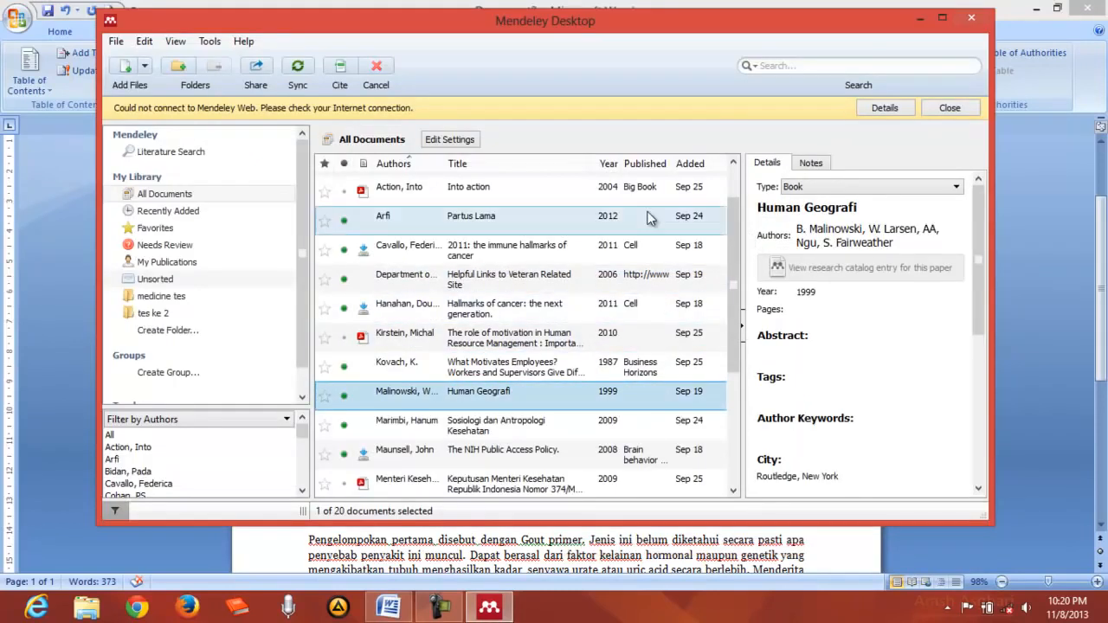
{"action": "left_click", "coordinate": [336, 69]}
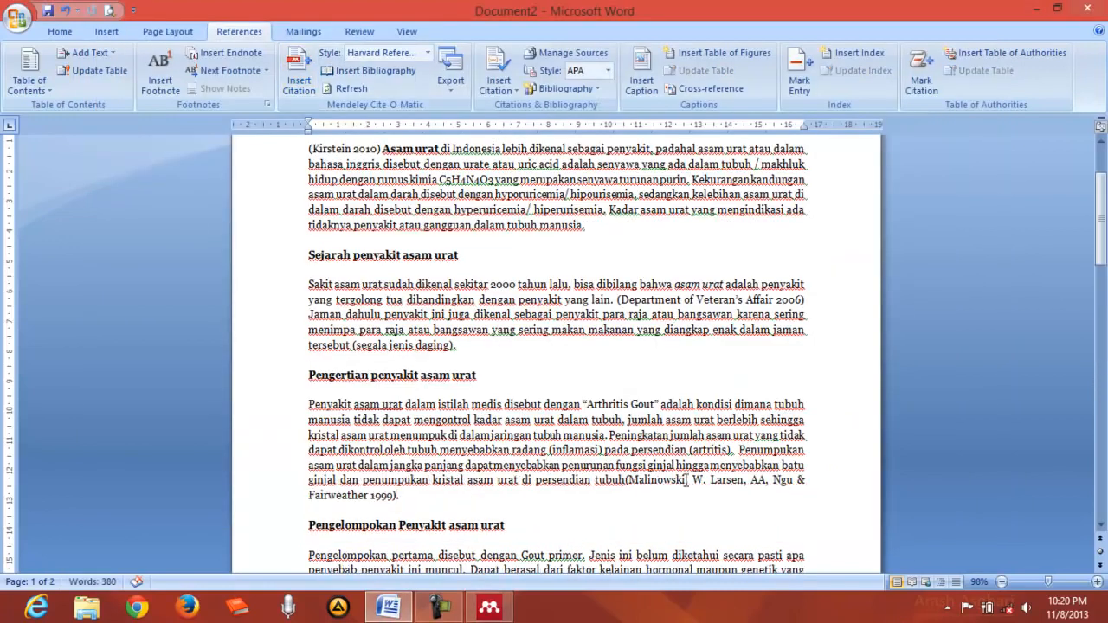
Add the centred, bold heading "DAFTAR PUSTAKA" on the empty second page.
{"action": "left_click_drag", "start_coordinate": [1105, 235], "coordinate": [1105, 334]}
{"action": "left_click", "coordinate": [806, 458]}
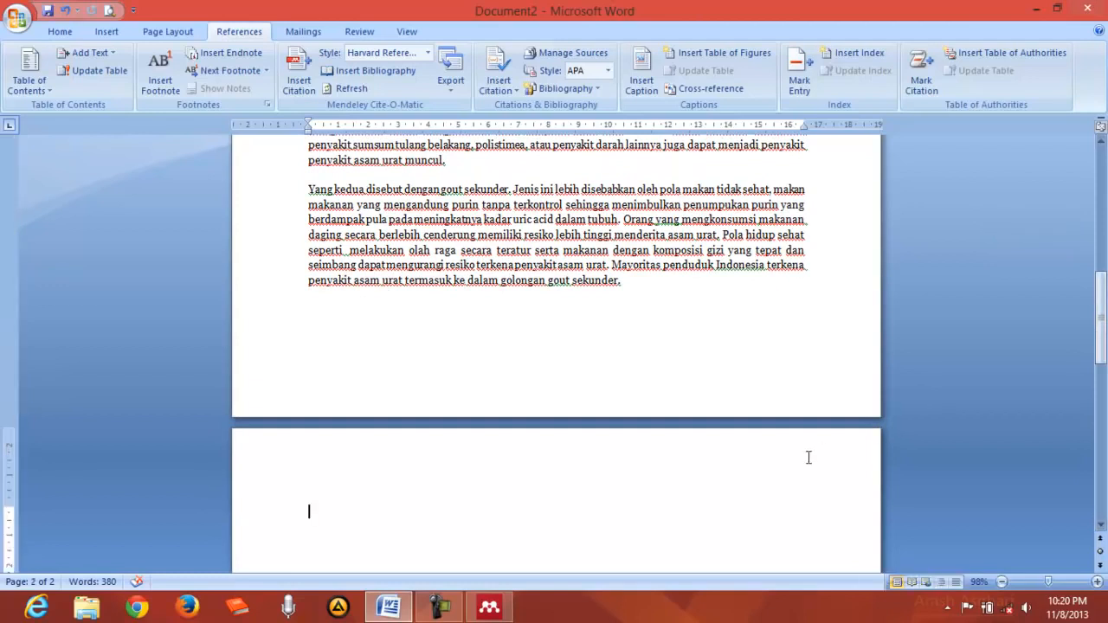
{"action": "type", "text": "DAFTAR PUSTAKA"}
{"action": "left_click", "coordinate": [60, 31]}
{"action": "left_click", "coordinate": [374, 82]}
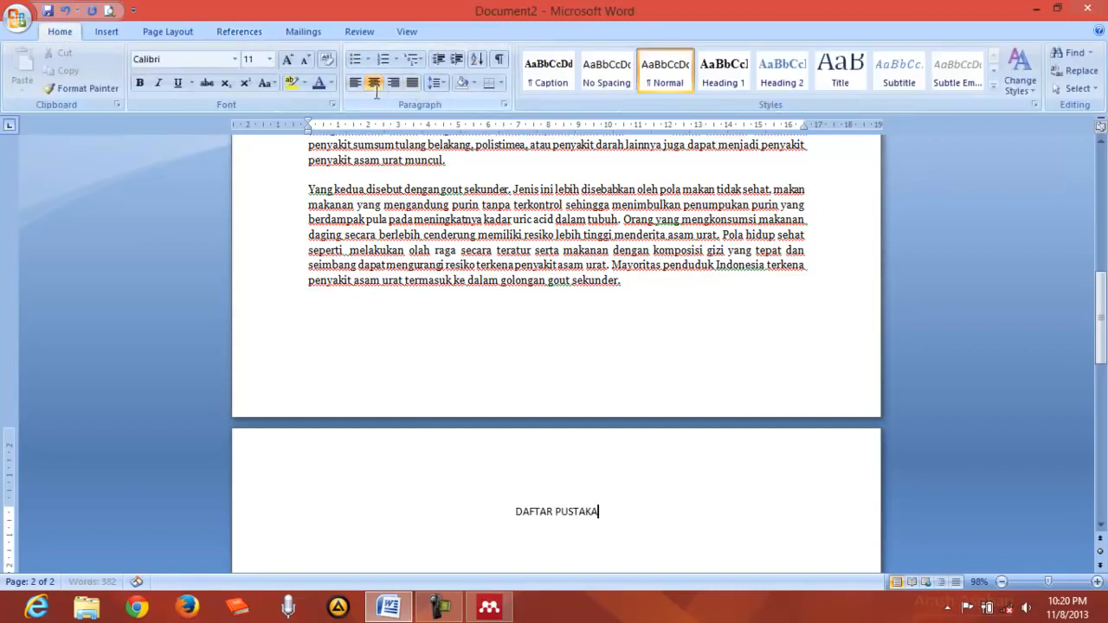
{"action": "left_click_drag", "start_coordinate": [514, 511], "coordinate": [611, 508]}
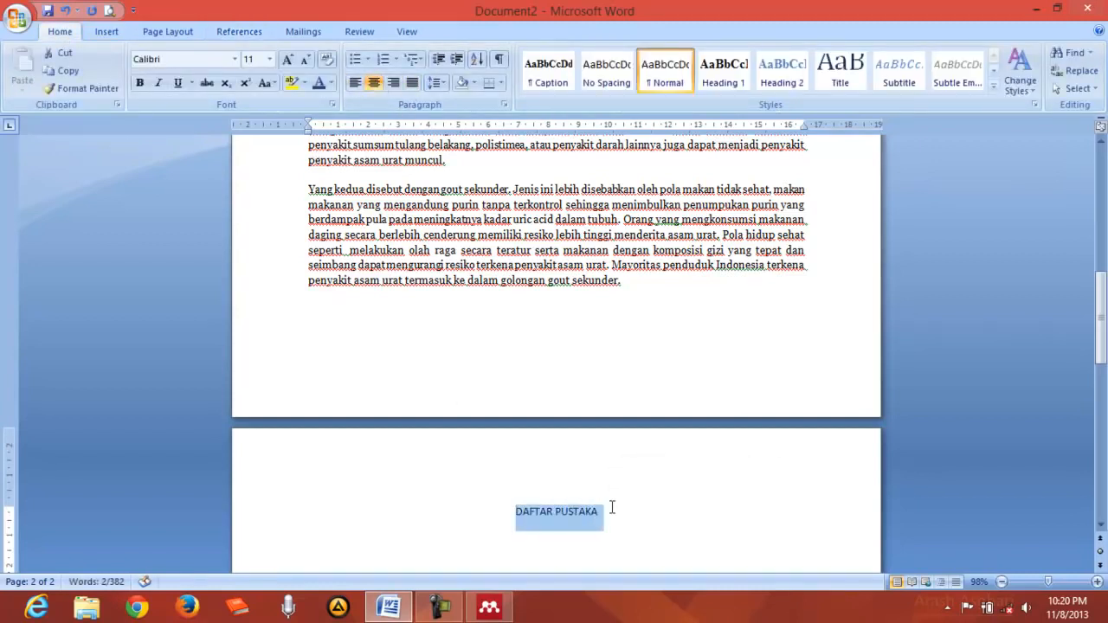
{"action": "key", "text": "ctrl+b"}
Insert the Mendeley bibliography on a new line below the DAFTAR PUSTAKA heading.
{"action": "left_click", "coordinate": [625, 552]}
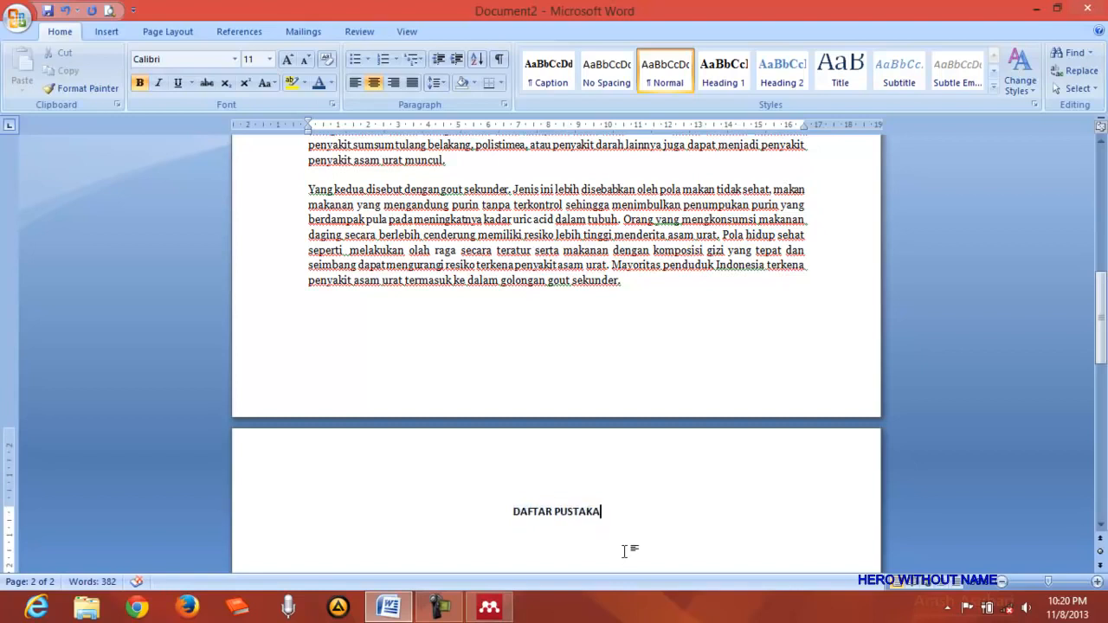
{"action": "key", "text": "Return"}
{"action": "key", "text": "BackSpace"}
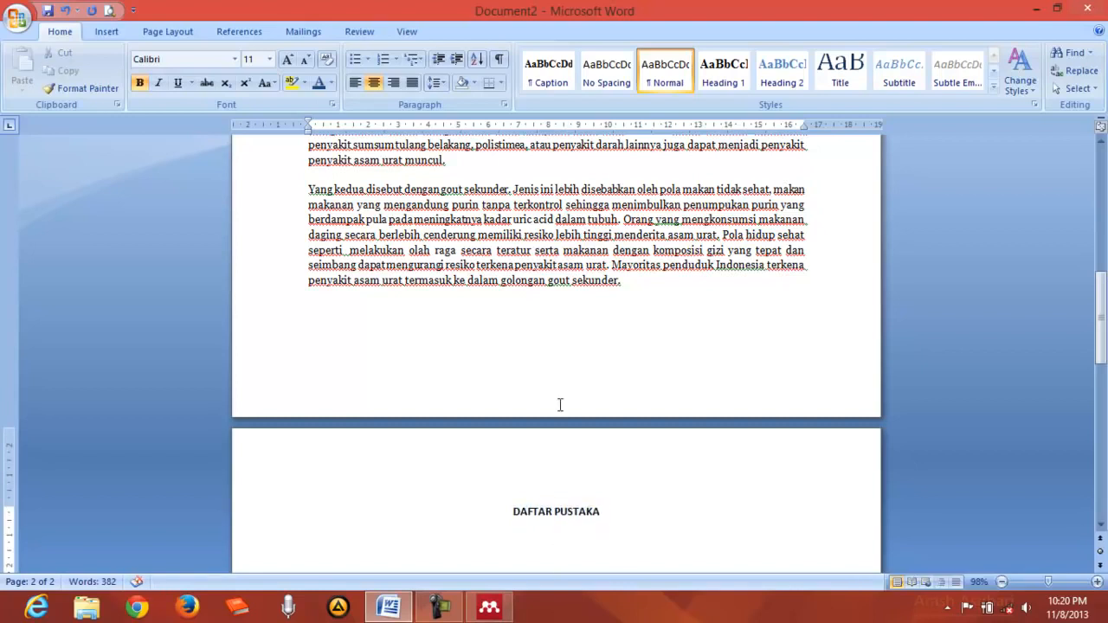
{"action": "left_click", "coordinate": [250, 32]}
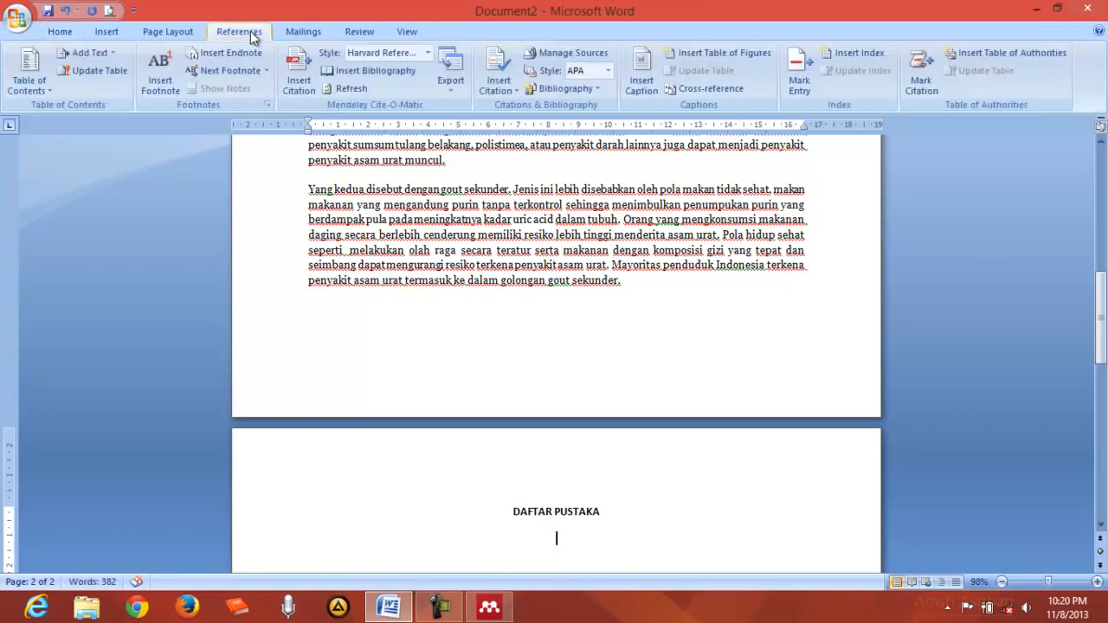
{"action": "left_click", "coordinate": [332, 77]}
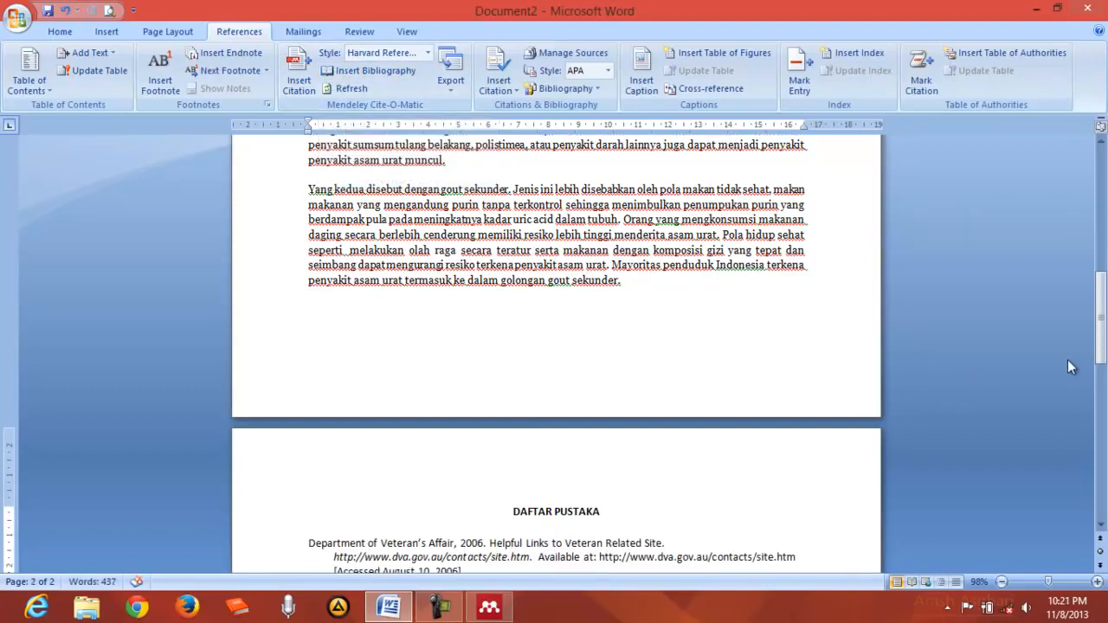
Review the bibliography entries under DAFTAR PUSTAKA and the citations in the text on the first page.
{"action": "left_click_drag", "start_coordinate": [1105, 340], "coordinate": [1102, 398]}
{"action": "left_click", "coordinate": [709, 379]}
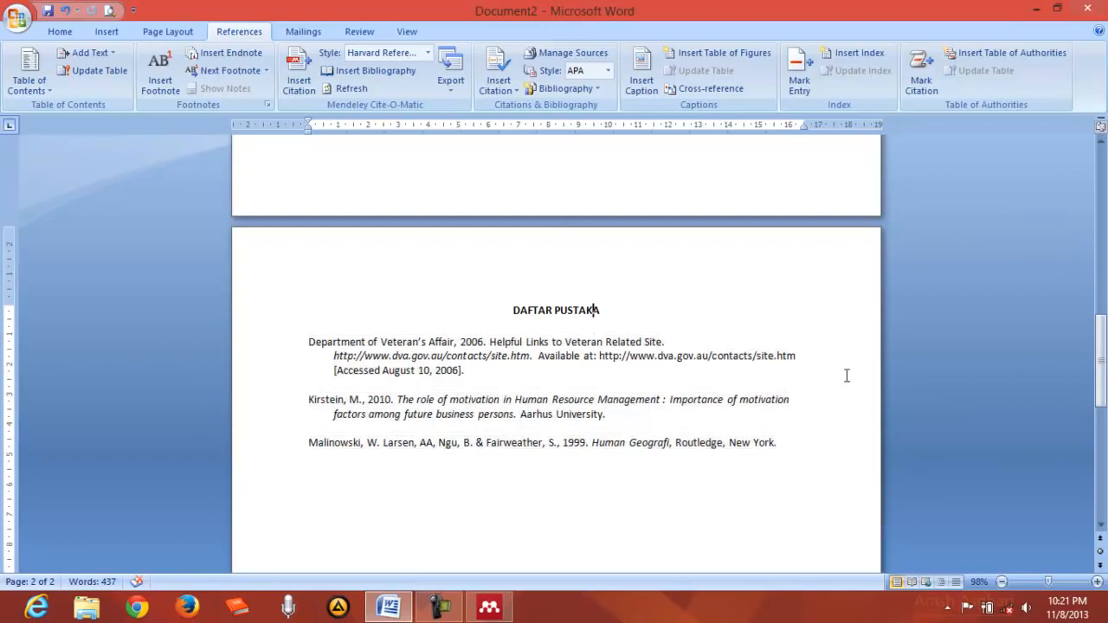
{"action": "left_click_drag", "start_coordinate": [1101, 385], "coordinate": [1101, 221]}
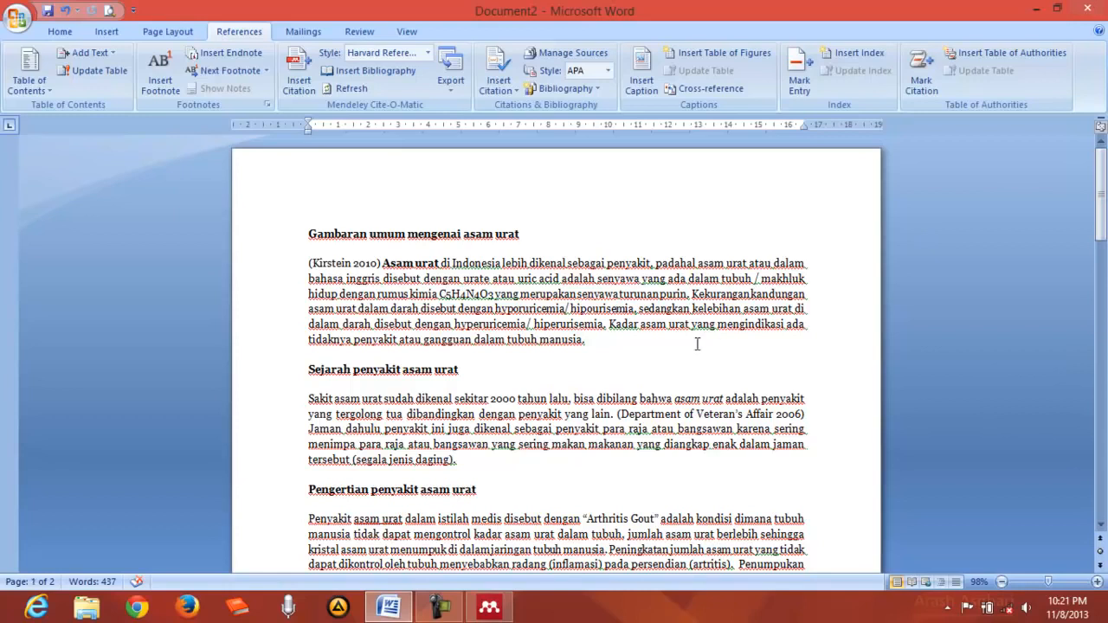